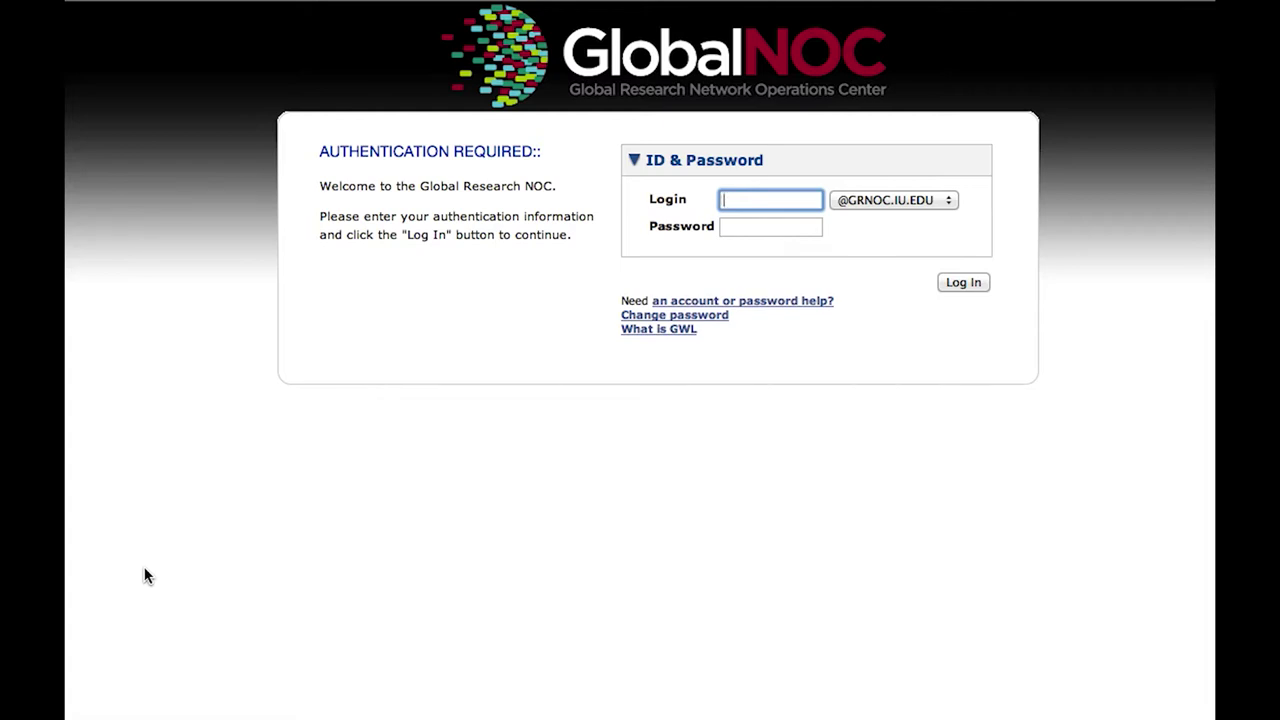
Sign in to GlobalNOC with the account's username and password.
{"action": "type", "text": "luke"}
{"action": "key", "text": "Tab"}
{"action": "type", "text": "•••••••••••••"}
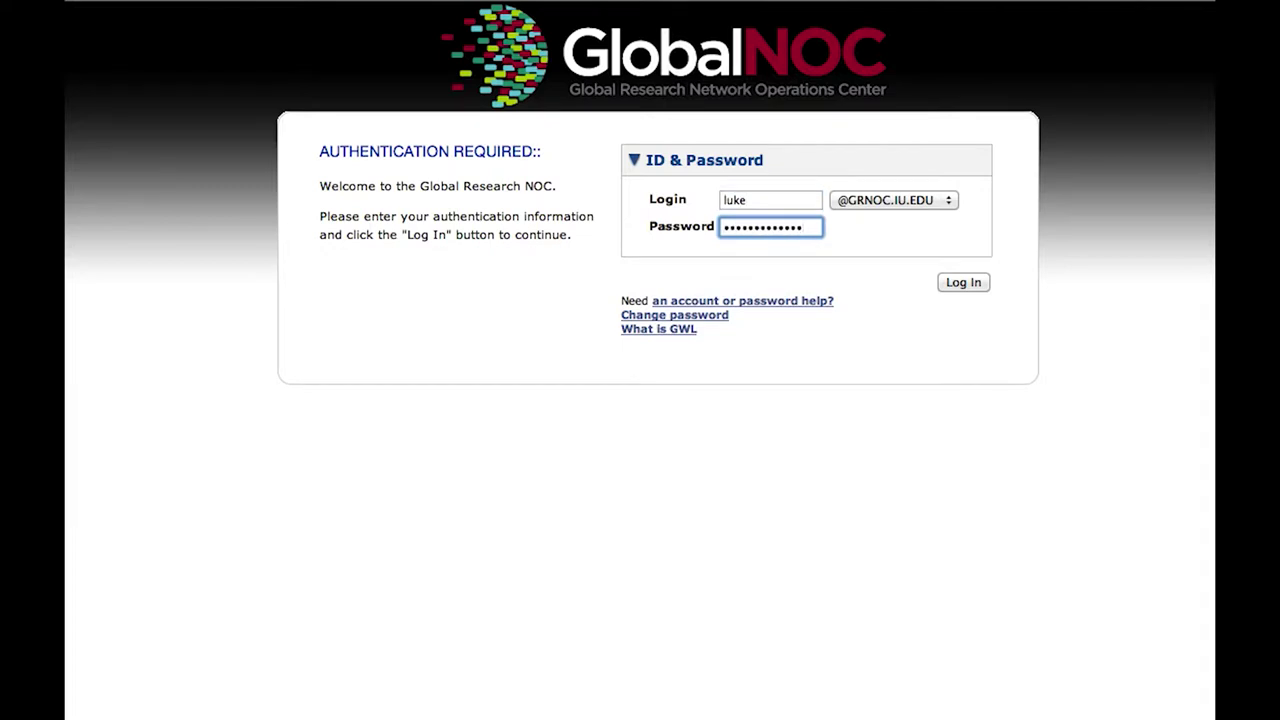
{"action": "key", "text": "Return"}
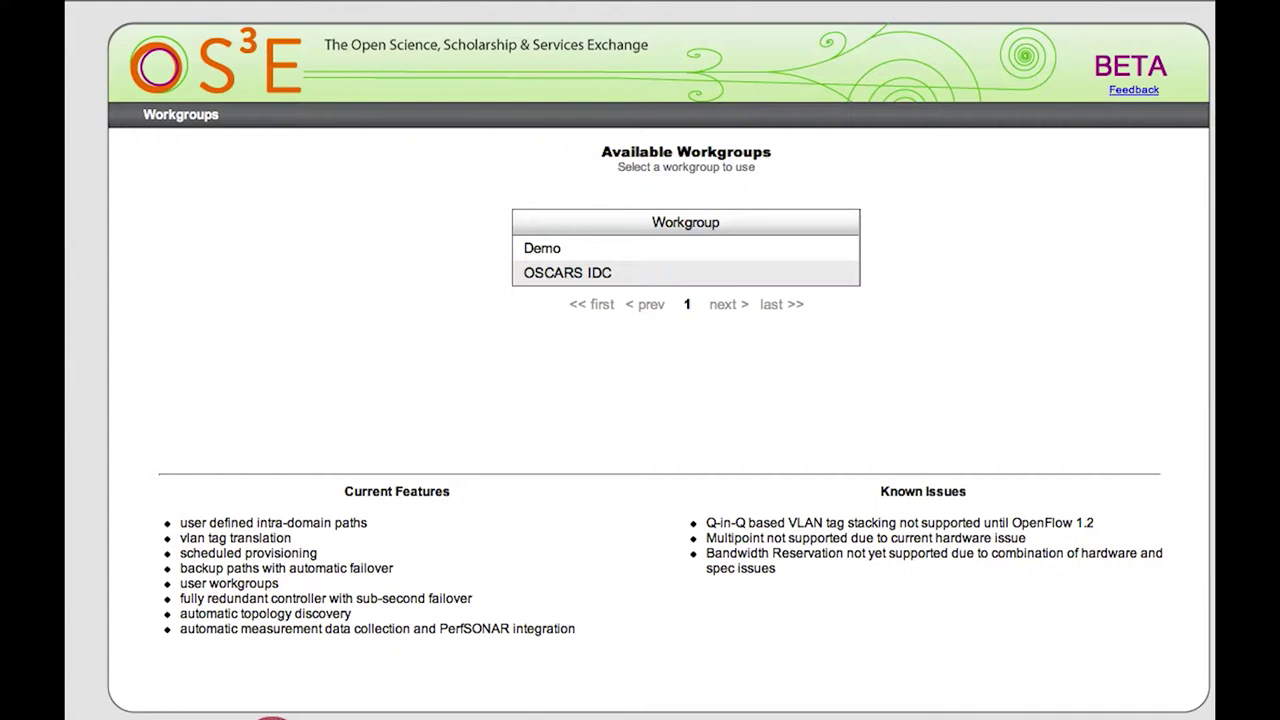
Replace ?action=workgroups in the page address with admin to load Admin Discovery.
{"action": "mouse_move", "coordinate": [80, 5]}
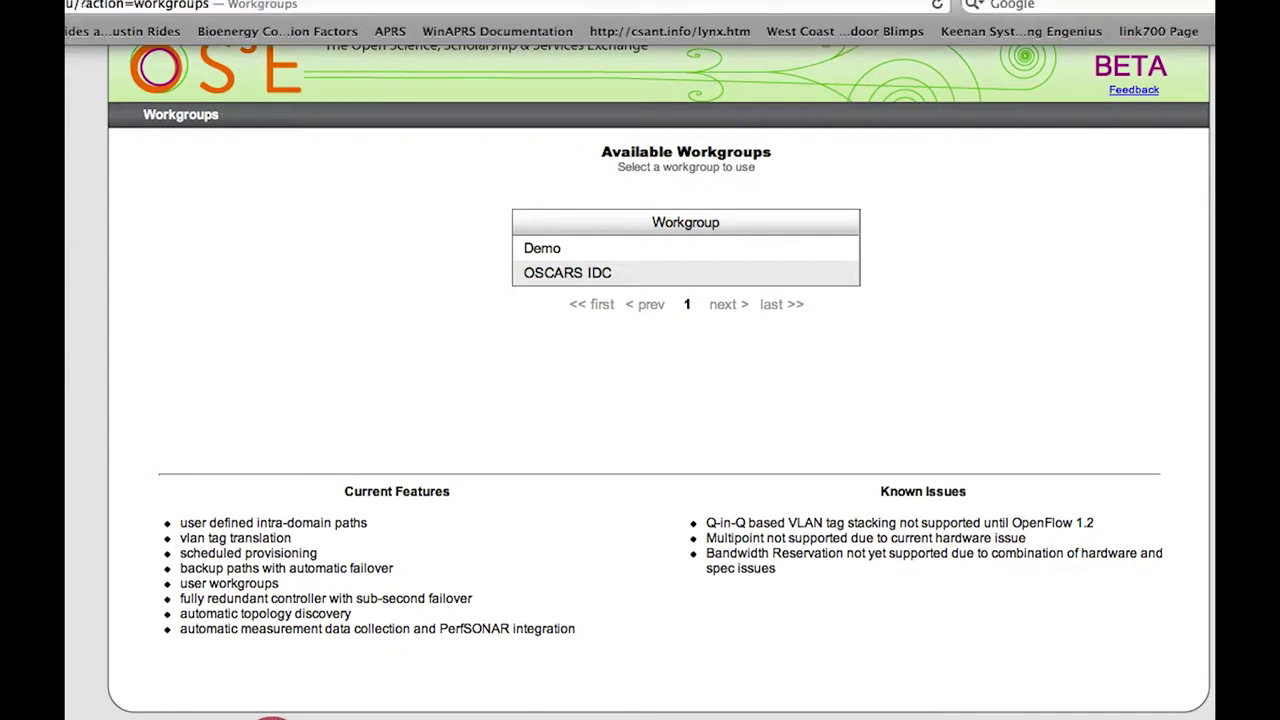
{"action": "left_click_drag", "start_coordinate": [80, 5], "coordinate": [210, 5]}
{"action": "type", "text": "admin/a"}
{"action": "key", "text": "Return"}
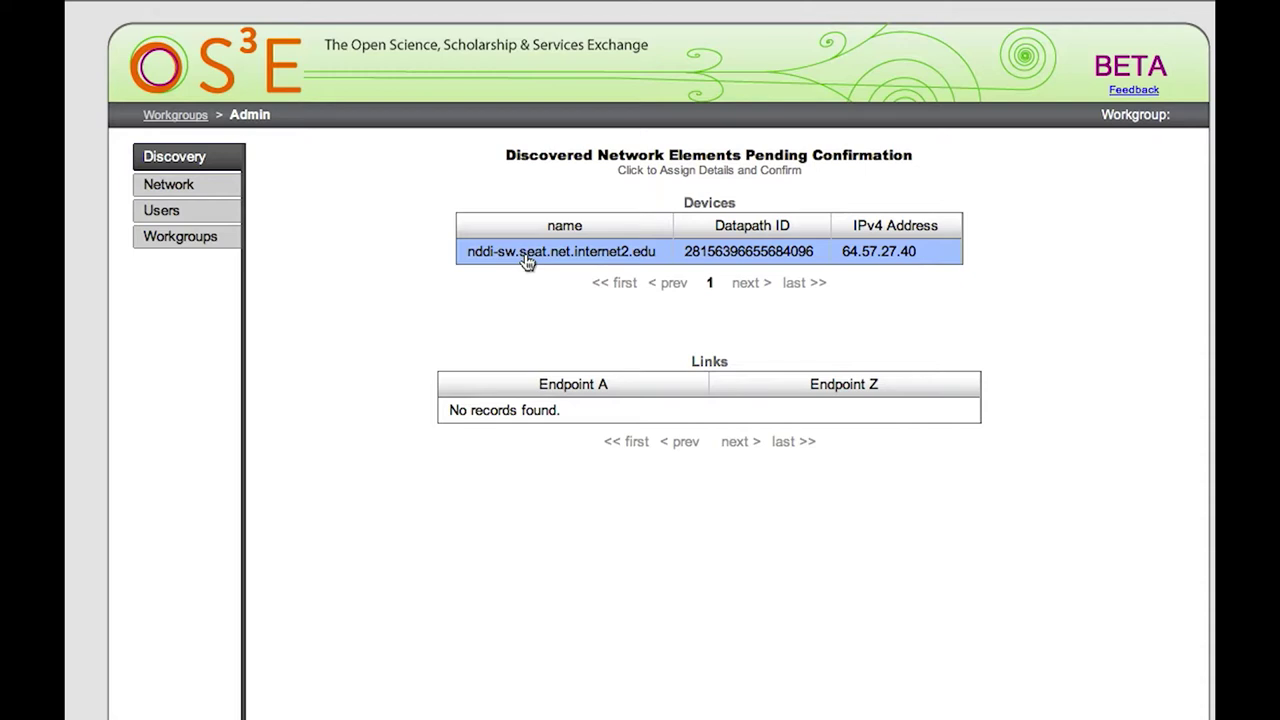
Confirm switch nddi-sw.seat.net.internet2.edu at latitude 47.61, longitude -122.338.
{"action": "left_click", "coordinate": [527, 261]}
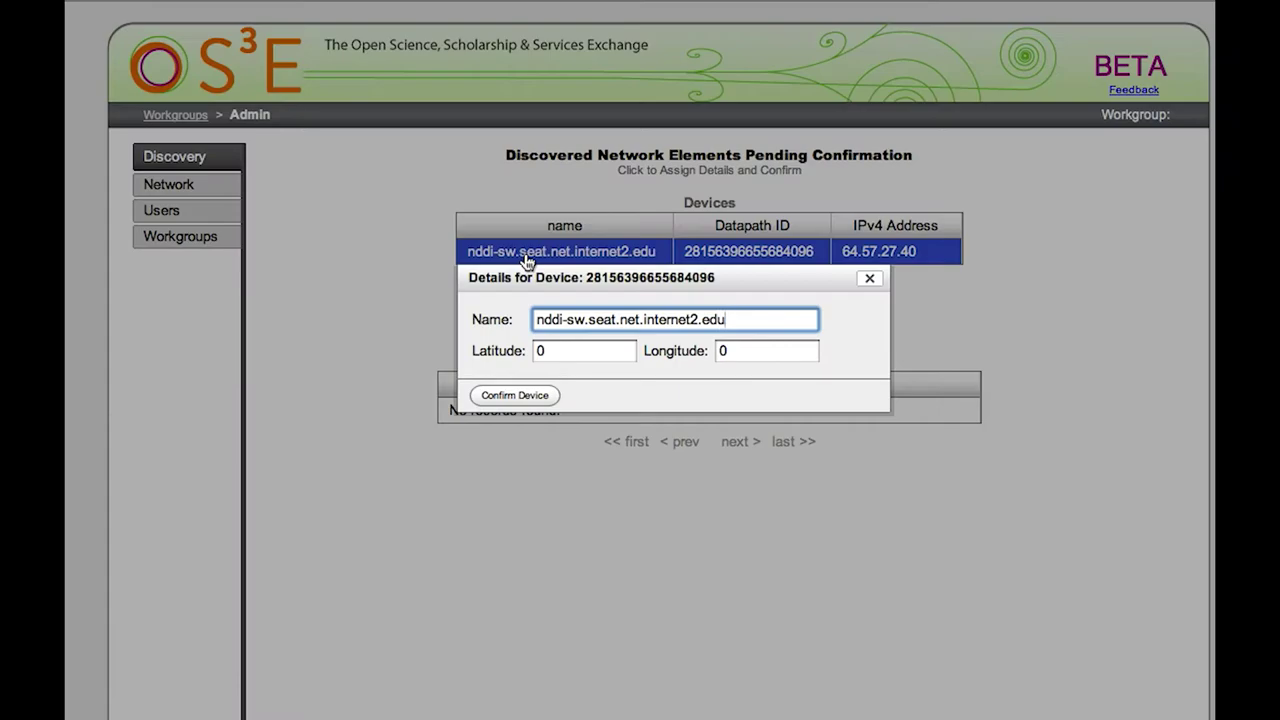
{"action": "double_click", "coordinate": [572, 346]}
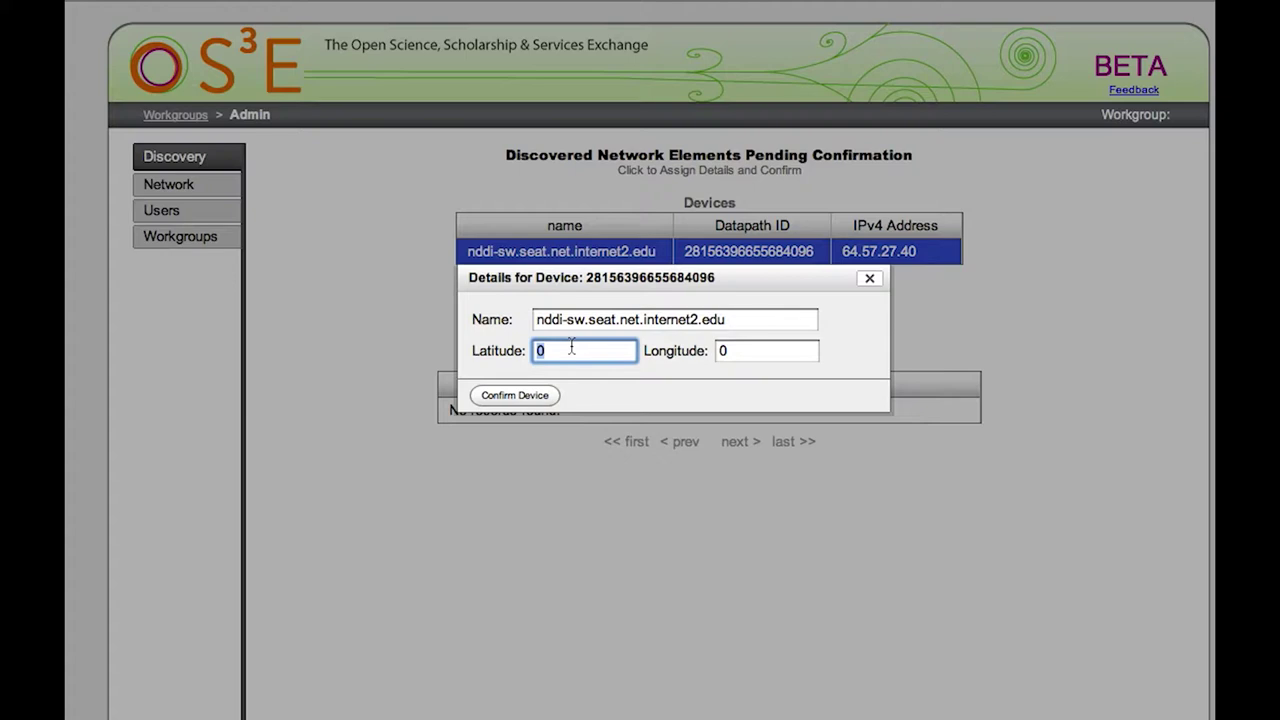
{"action": "type", "text": "47.61"}
{"action": "key", "text": "Tab"}
{"action": "type", "text": "-122.338"}
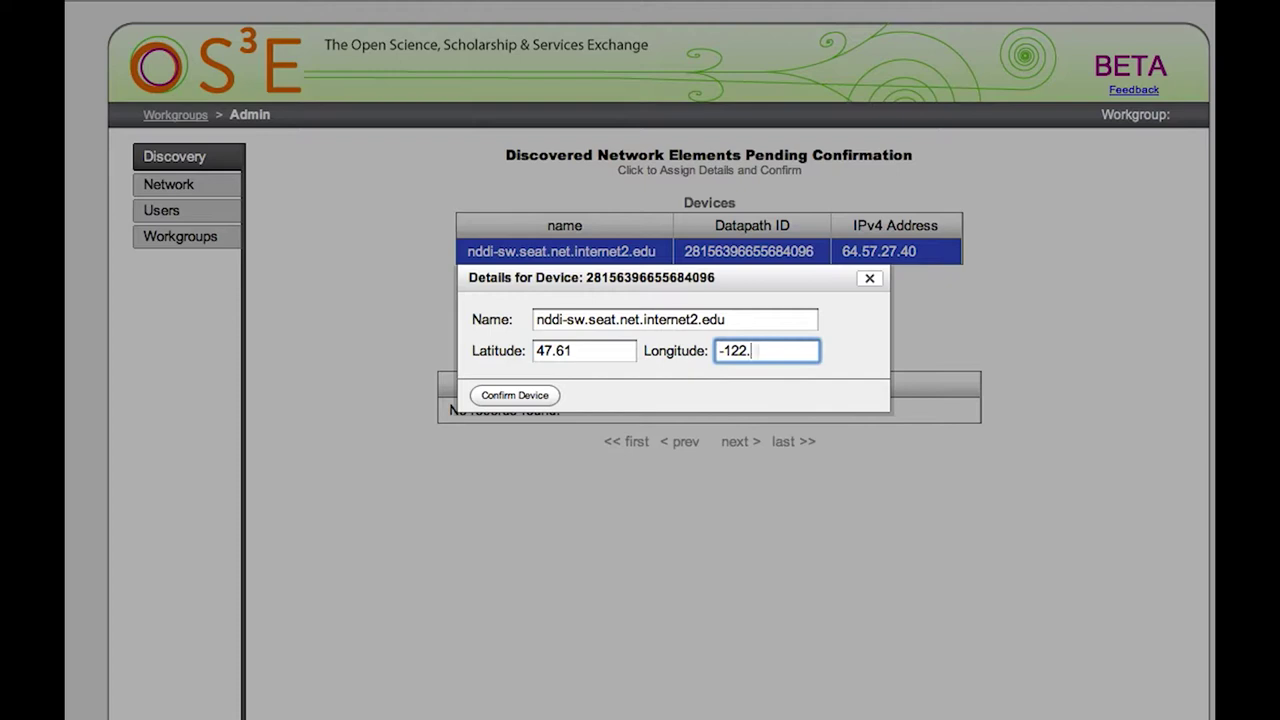
{"action": "left_click", "coordinate": [486, 396]}
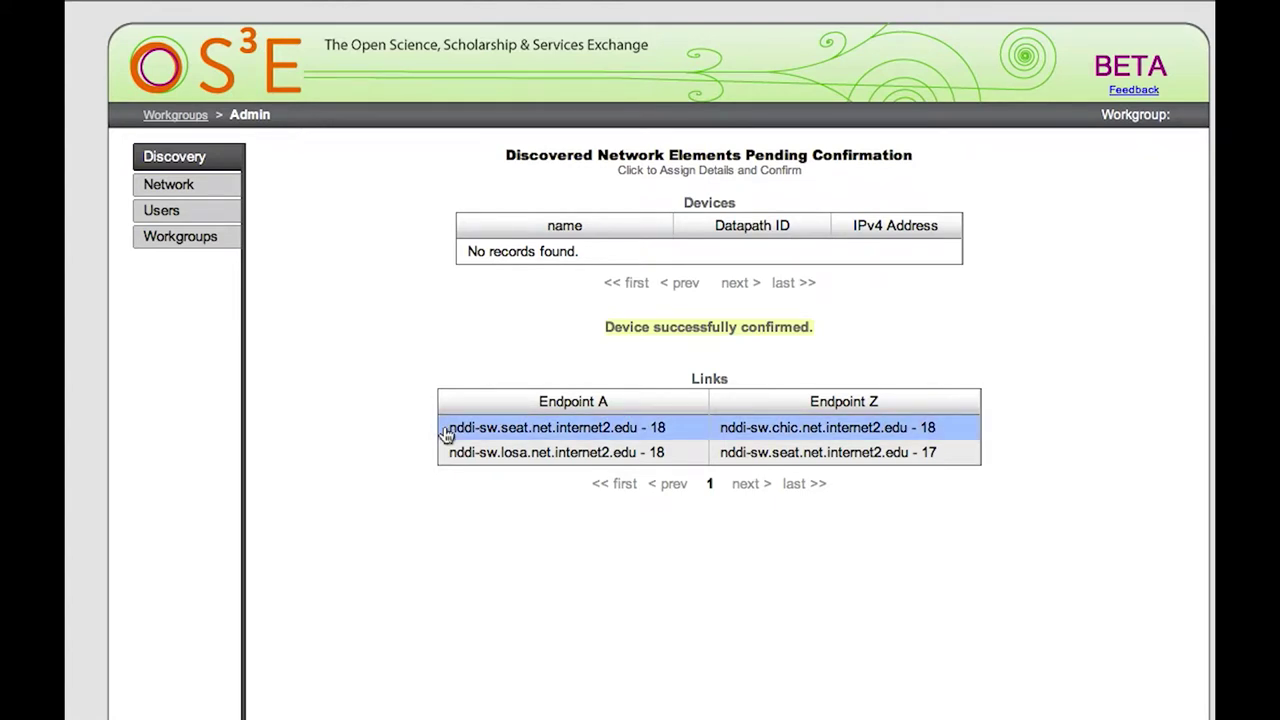
Rename the Seattle–Chicago link to chic-seat-10ge-1 and confirm it.
{"action": "left_click", "coordinate": [446, 432]}
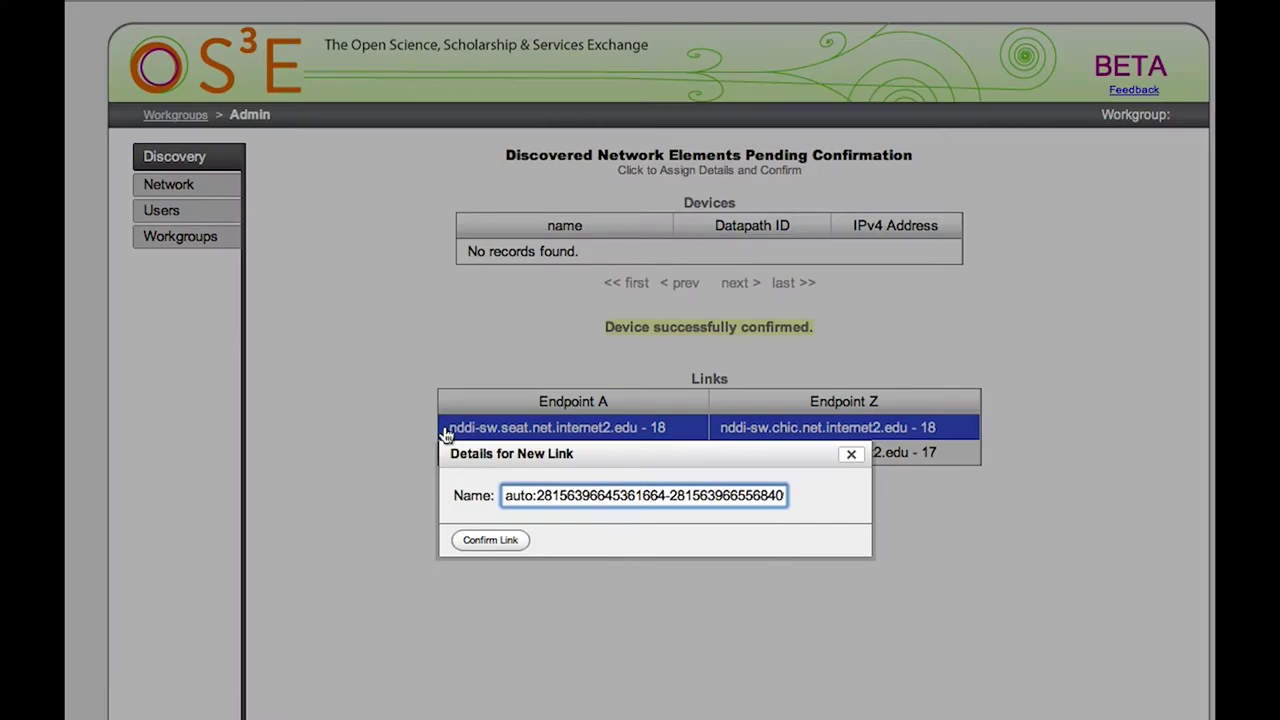
{"action": "triple_click", "coordinate": [538, 492]}
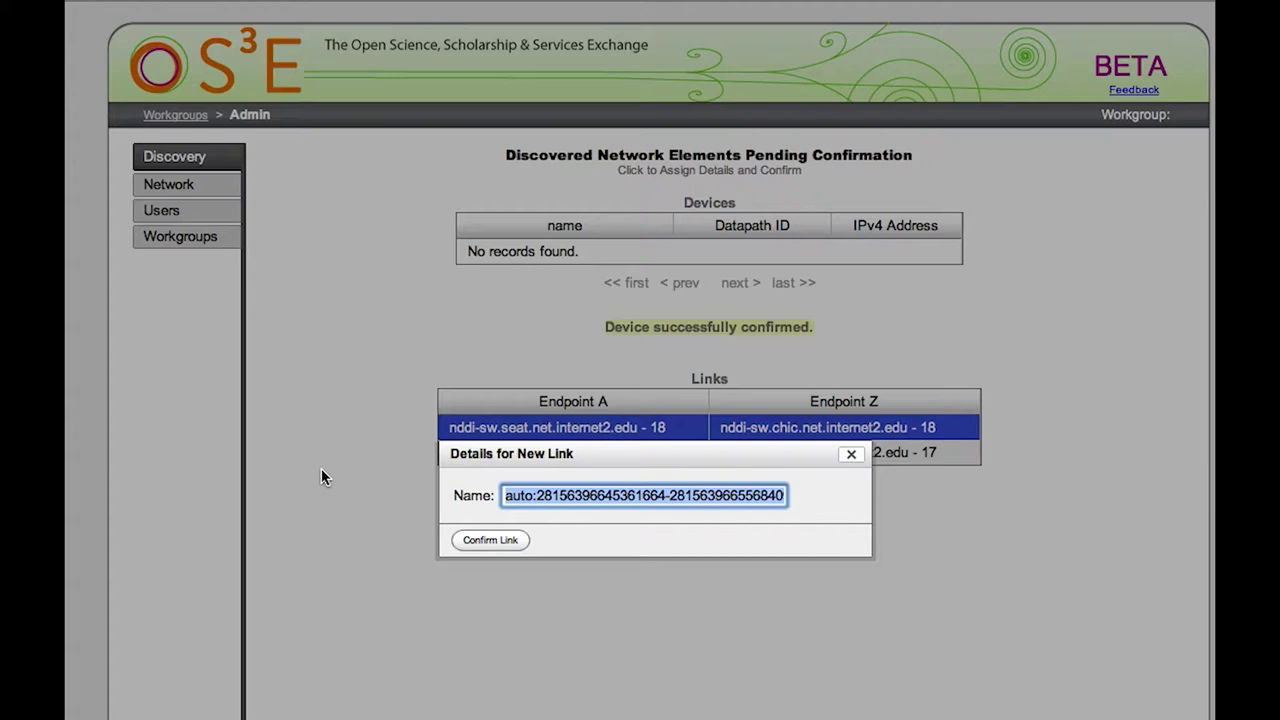
{"action": "key", "text": "BackSpace"}
{"action": "type", "text": "chic-seat-10ge"}
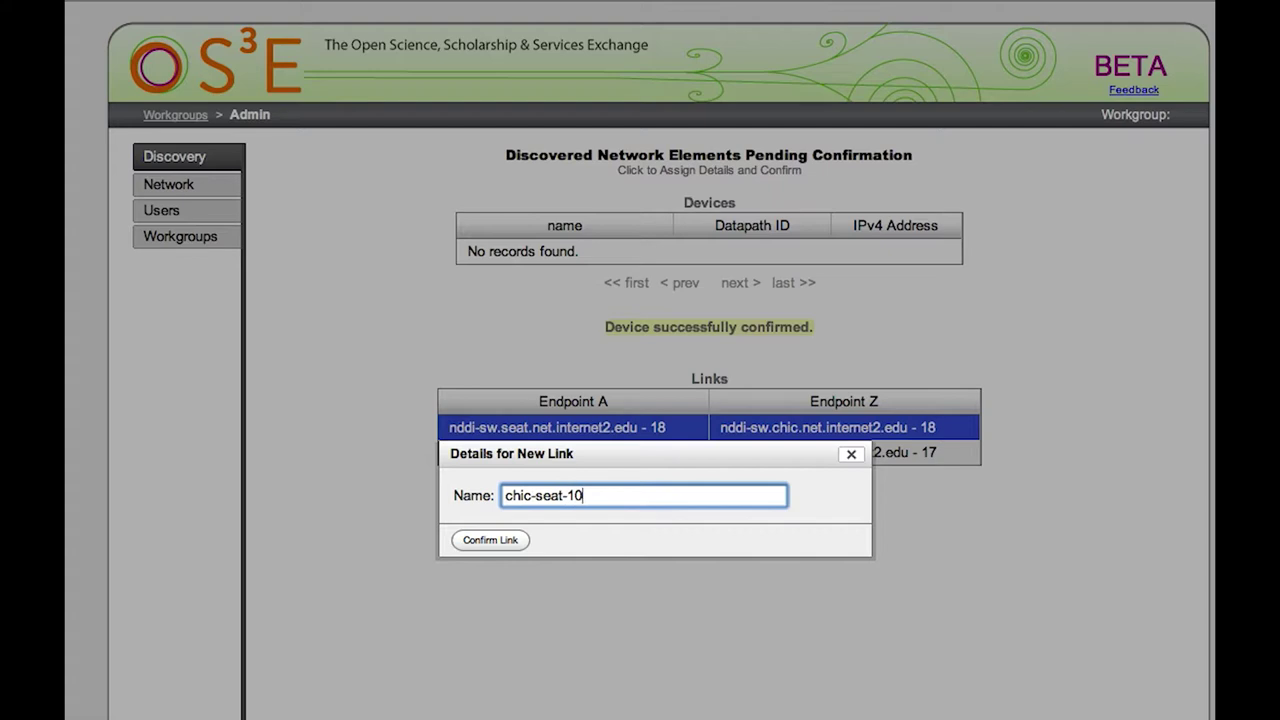
{"action": "type", "text": "-1"}
{"action": "left_click", "coordinate": [482, 543]}
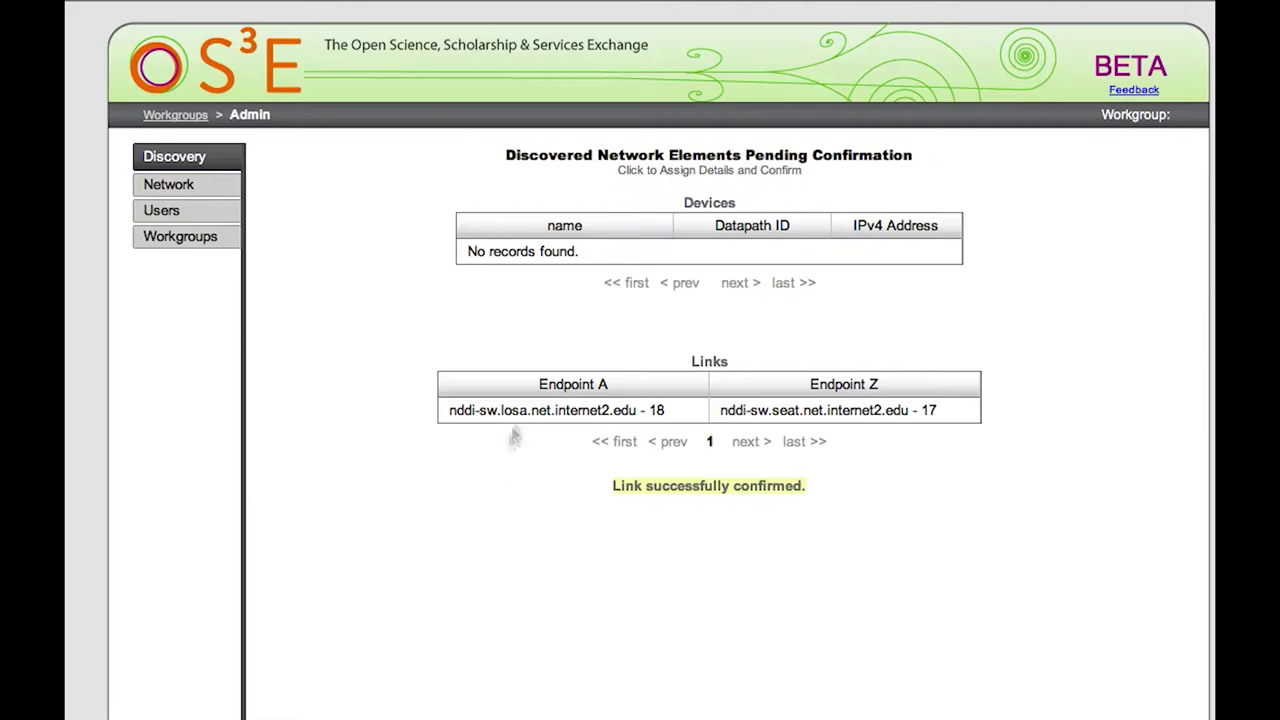
Rename the Los Angeles–Seattle link to losa-seat-10ge-1 and confirm it.
{"action": "left_click", "coordinate": [518, 418]}
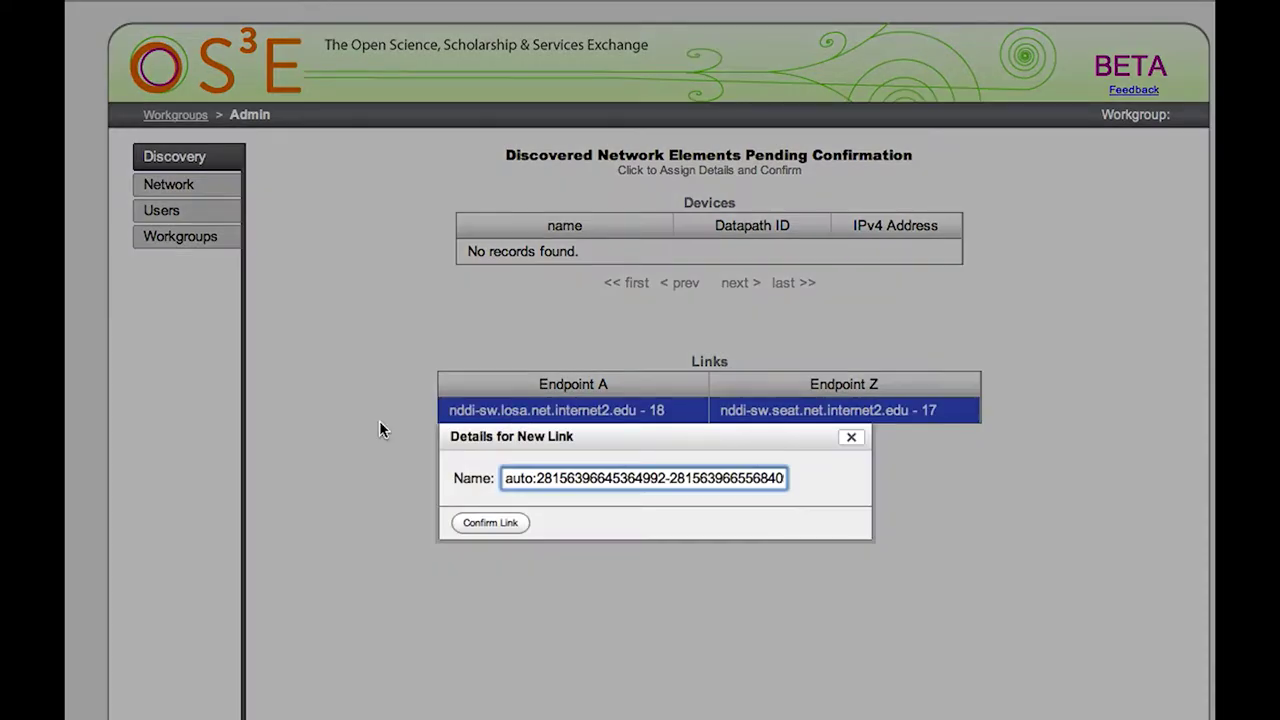
{"action": "key", "text": "ctrl+a"}
{"action": "type", "text": "losa-seat-"}
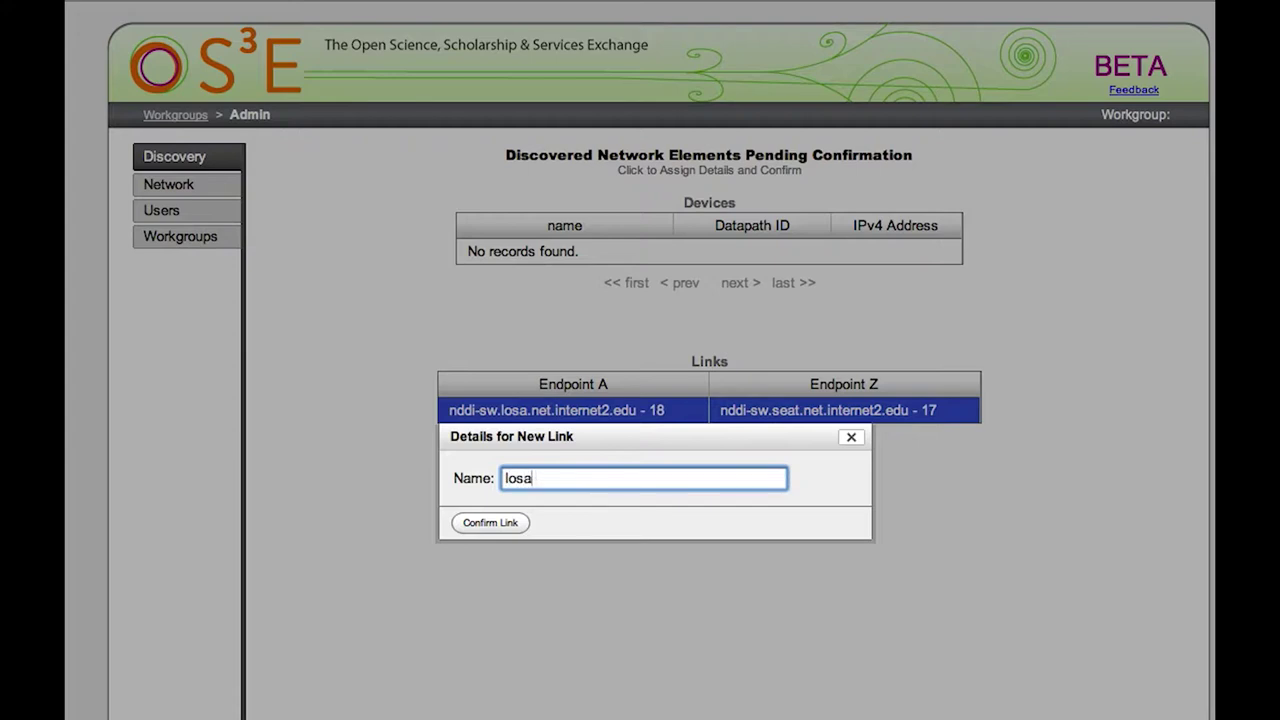
{"action": "type", "text": "10ge-1"}
{"action": "left_click", "coordinate": [476, 517]}
{"action": "left_click", "coordinate": [476, 518]}
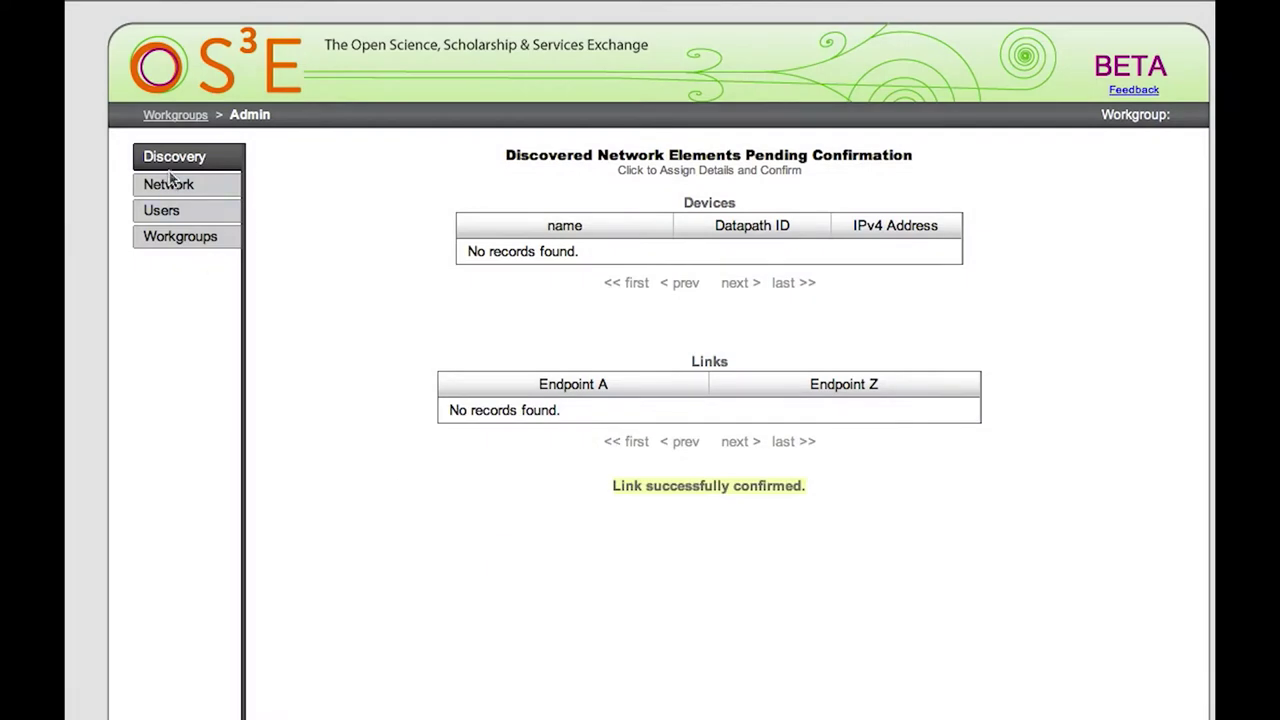
Return to Workgroups, enter the Demo workgroup and start a new circuit.
{"action": "left_click", "coordinate": [158, 118]}
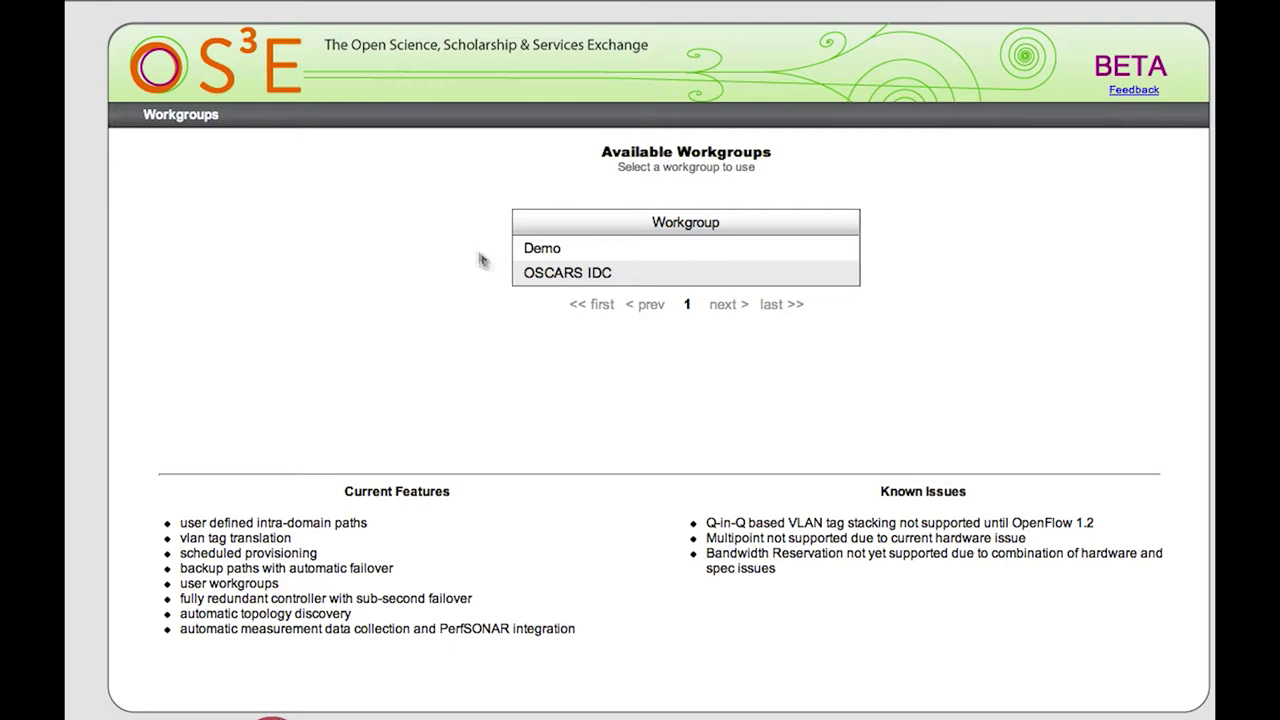
{"action": "left_click", "coordinate": [546, 260]}
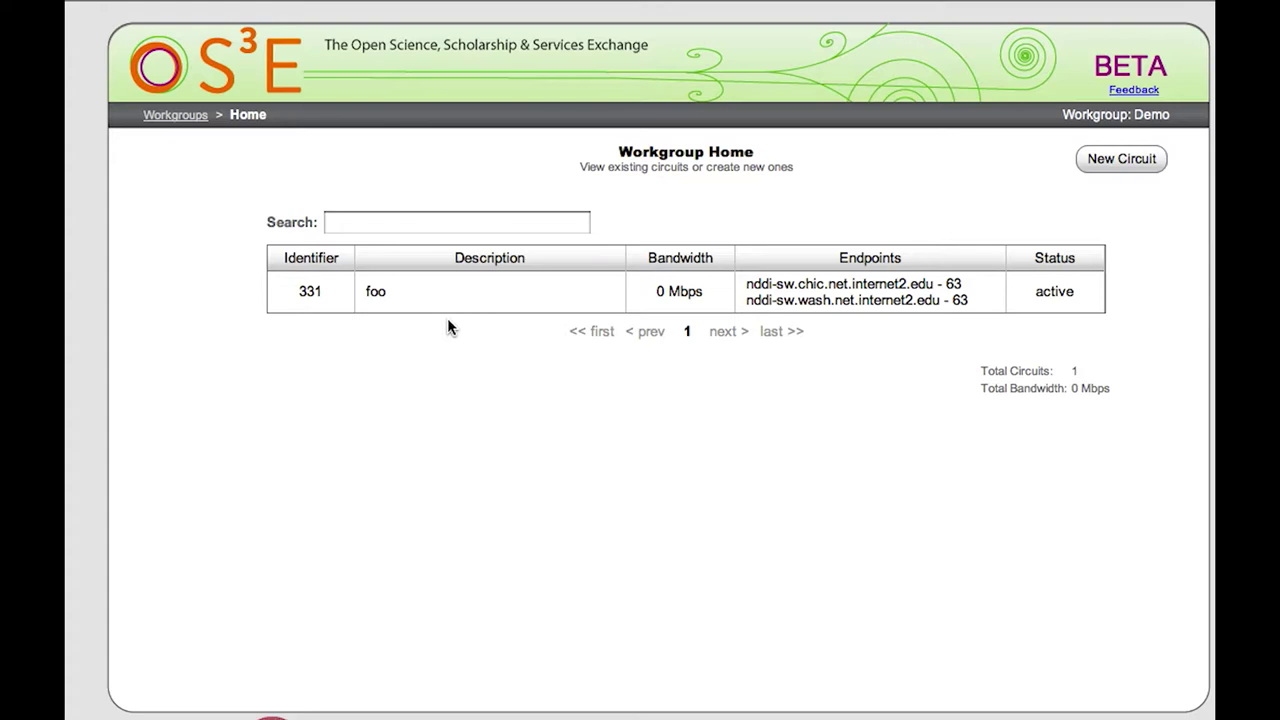
{"action": "left_click", "coordinate": [1101, 165]}
Describe the circuit as 'new test circuit' and continue to the Endpoints step.
{"action": "left_click", "coordinate": [603, 187]}
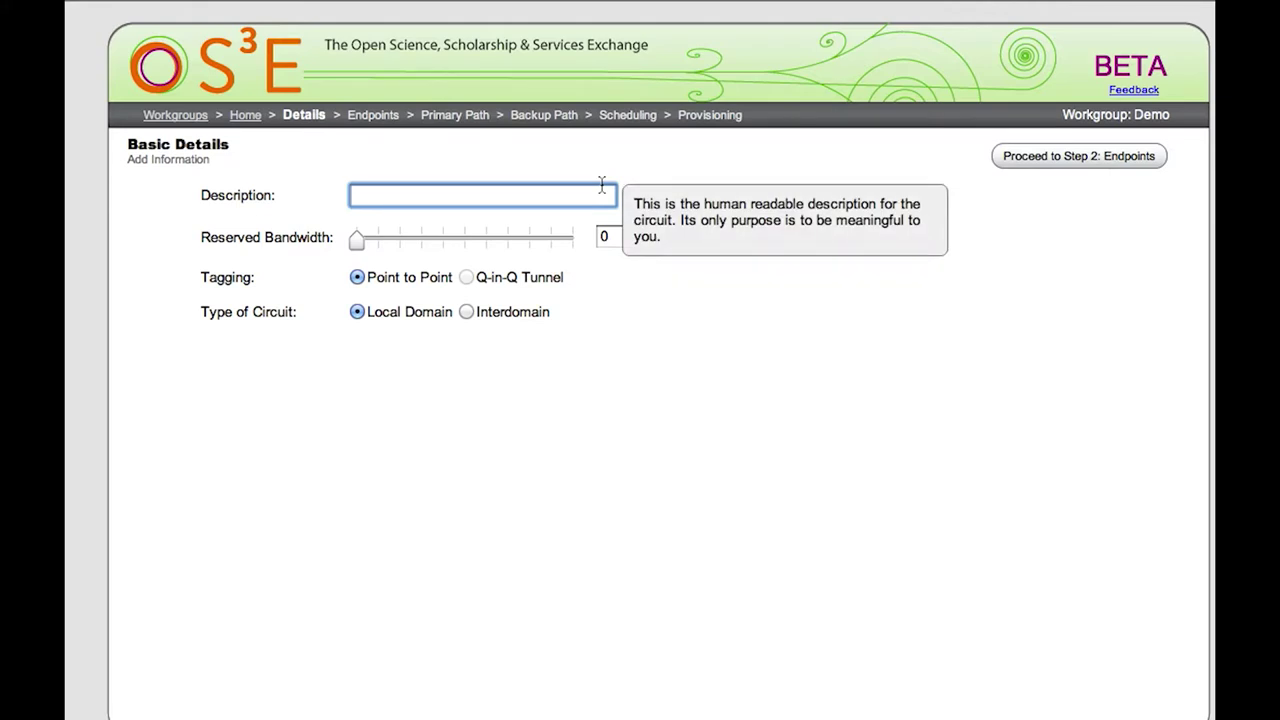
{"action": "type", "text": "new test circuit"}
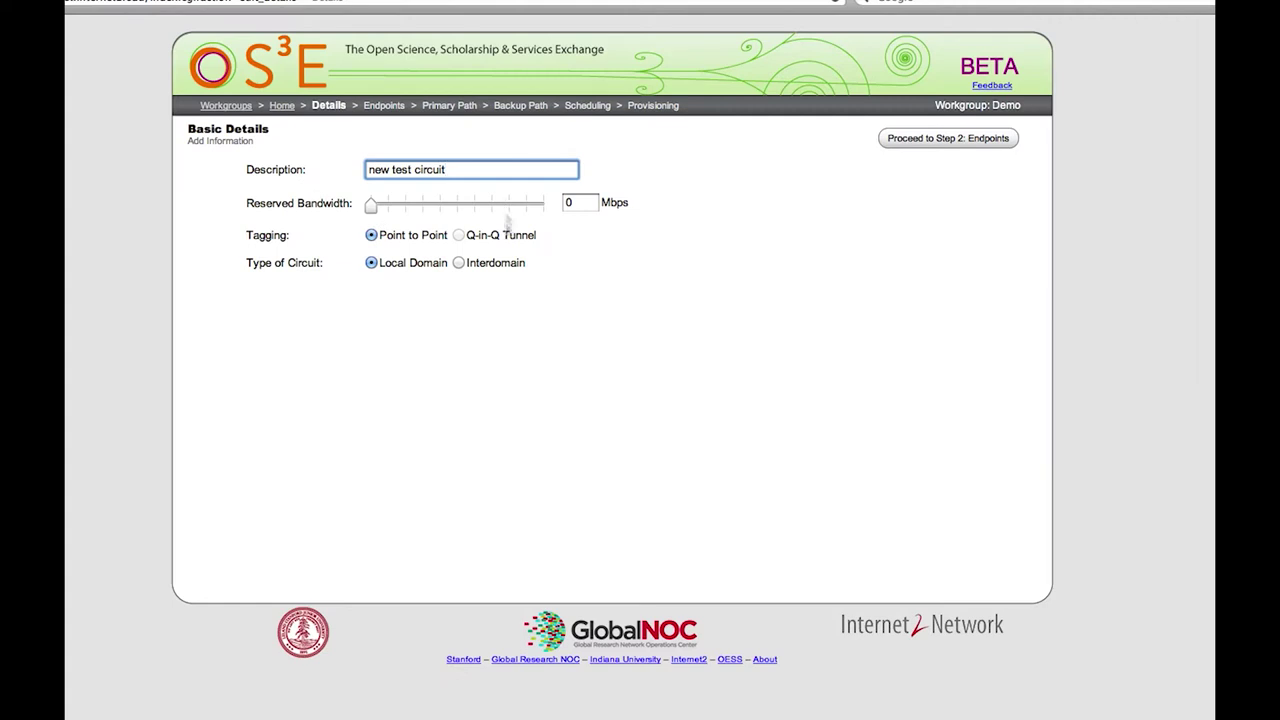
{"action": "left_click", "coordinate": [645, 329]}
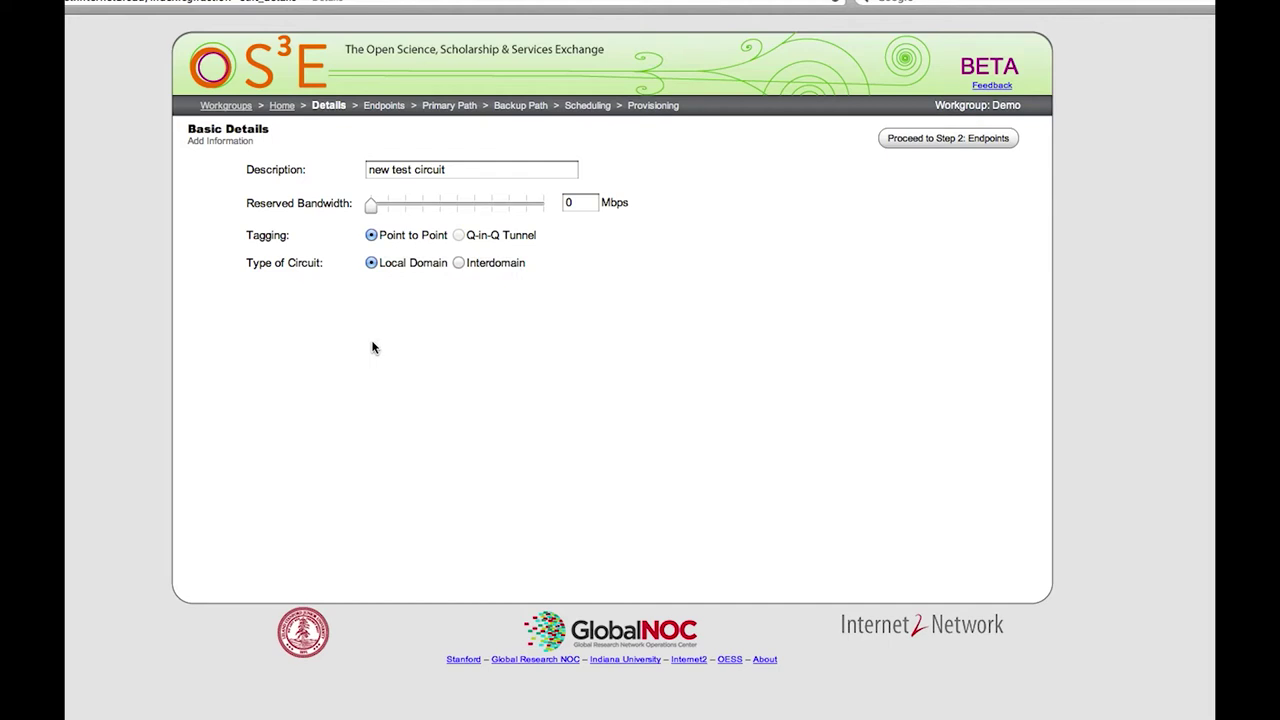
{"action": "left_click", "coordinate": [940, 140]}
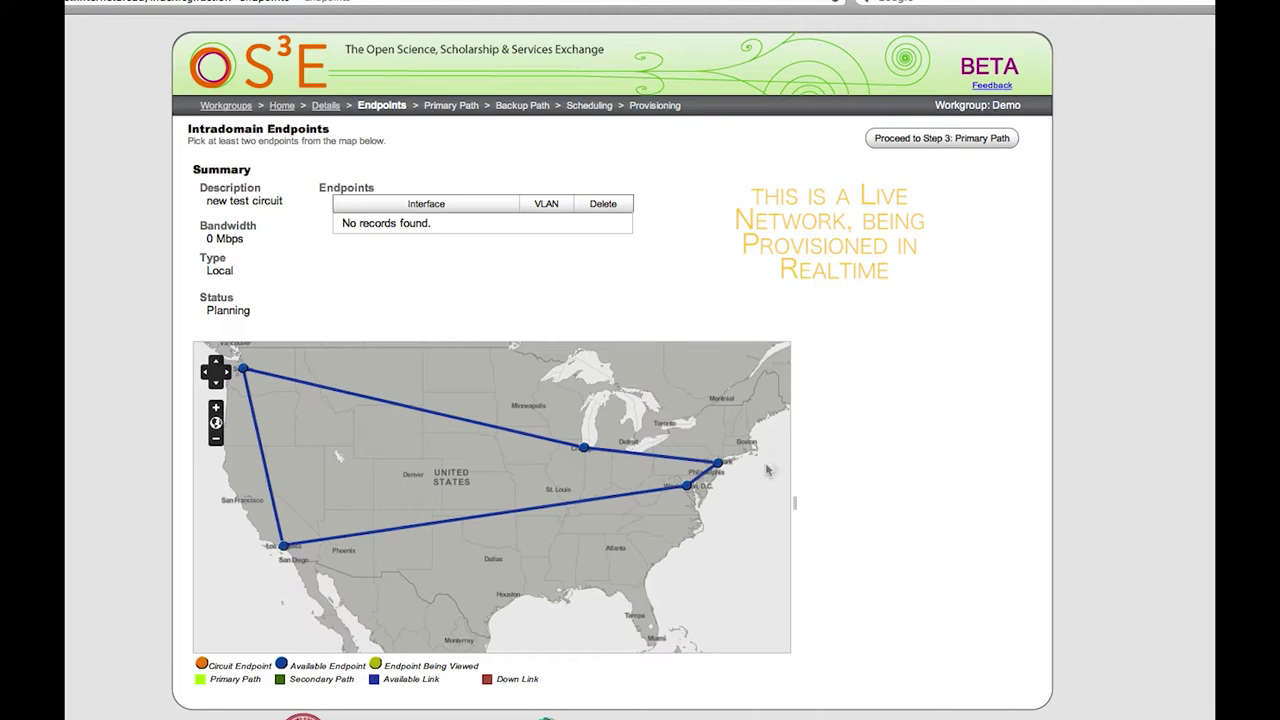
Add Washington switch interface 63 with VLAN tag 3006 as the first endpoint.
{"action": "left_click", "coordinate": [688, 486]}
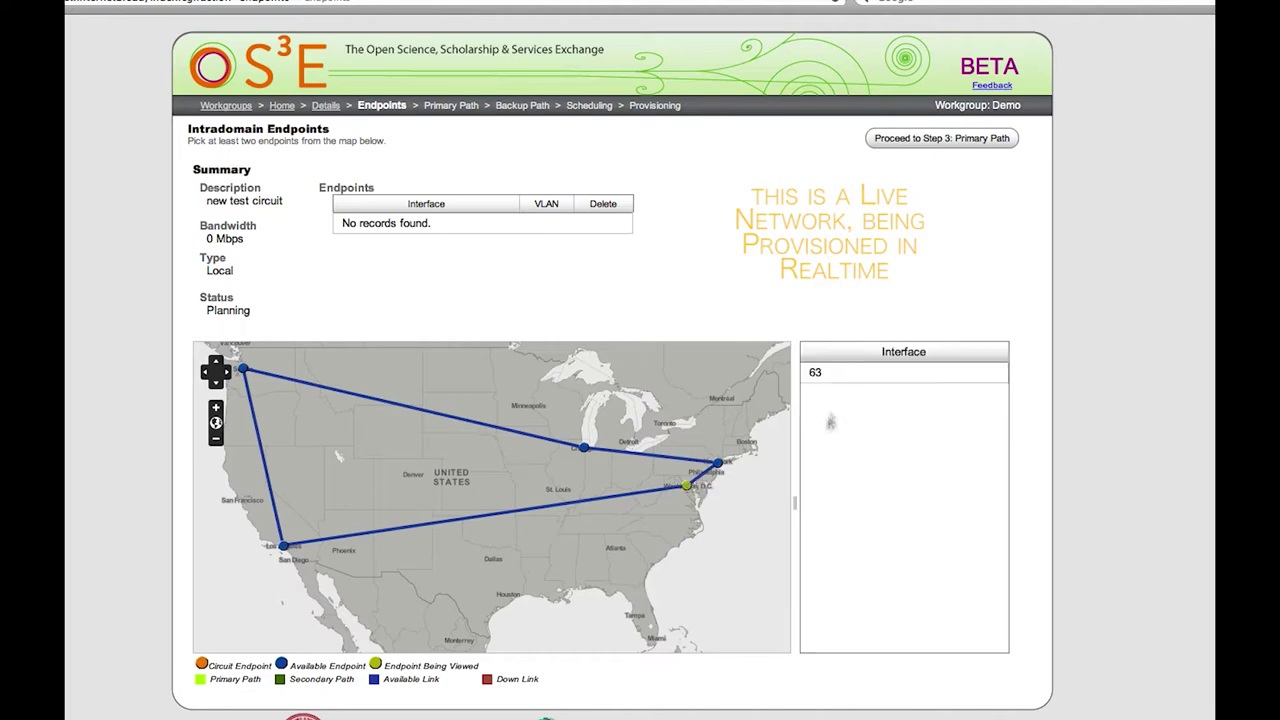
{"action": "left_click", "coordinate": [845, 378]}
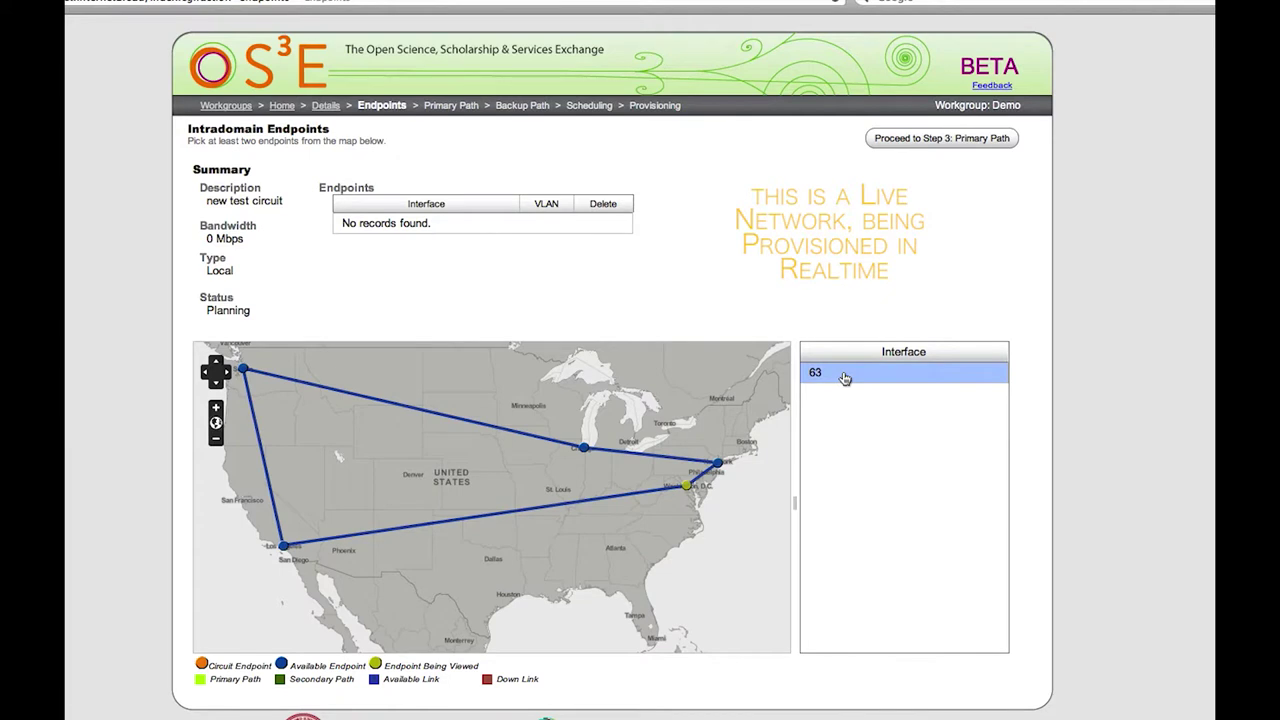
{"action": "left_click", "coordinate": [845, 378]}
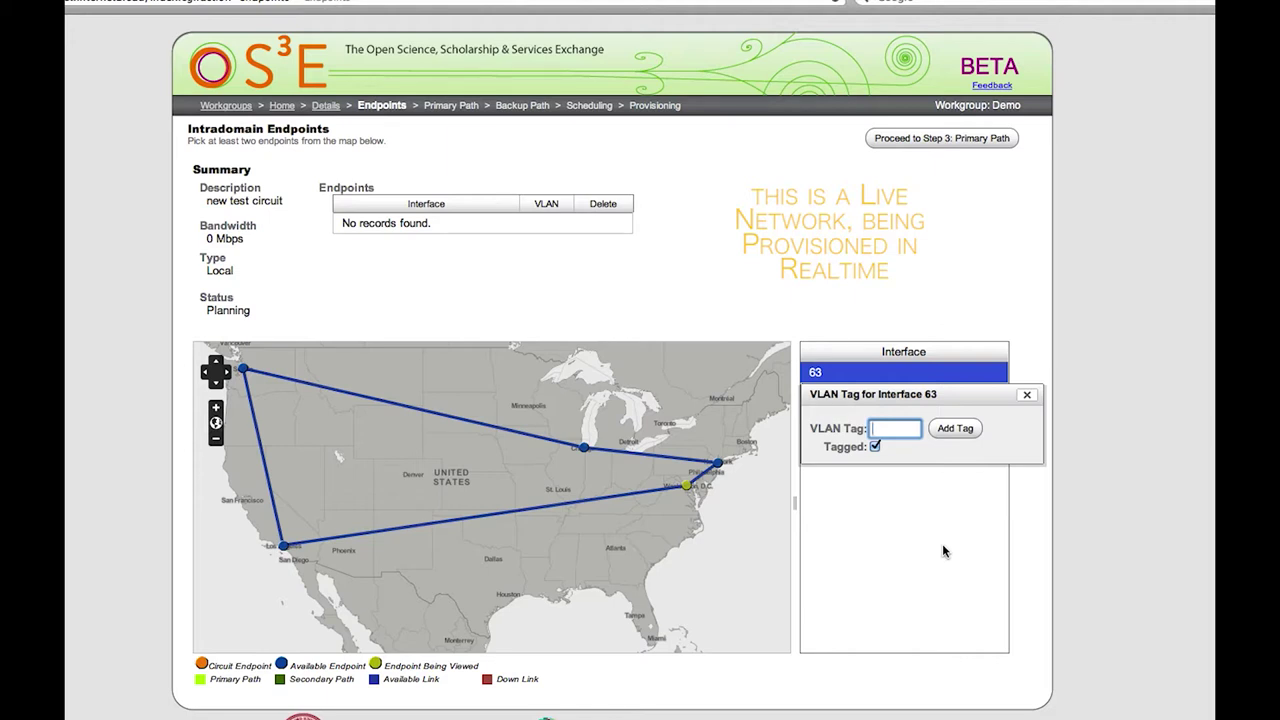
{"action": "type", "text": "3006"}
{"action": "left_click", "coordinate": [875, 447]}
{"action": "left_click", "coordinate": [875, 447]}
{"action": "type", "text": "3006"}
{"action": "left_click", "coordinate": [957, 430]}
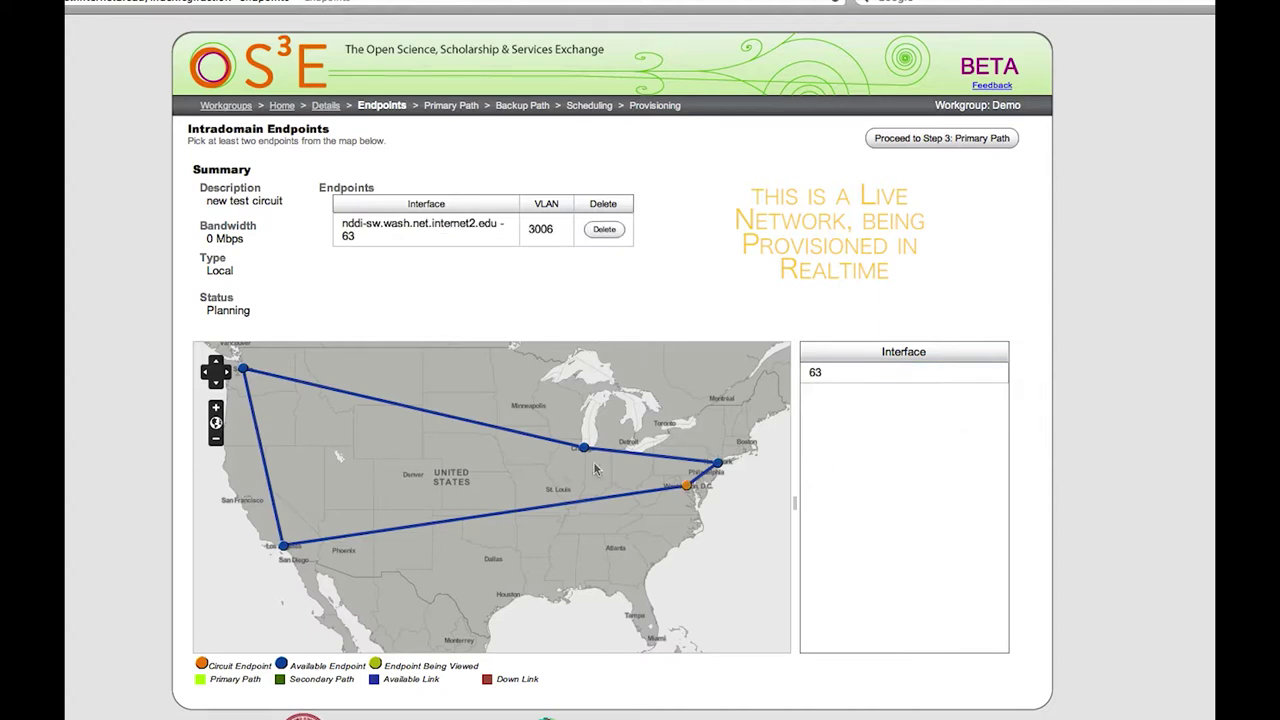
Add Los Angeles switch interface 63 with VLAN 3006 and continue to Primary Path.
{"action": "left_click", "coordinate": [284, 548]}
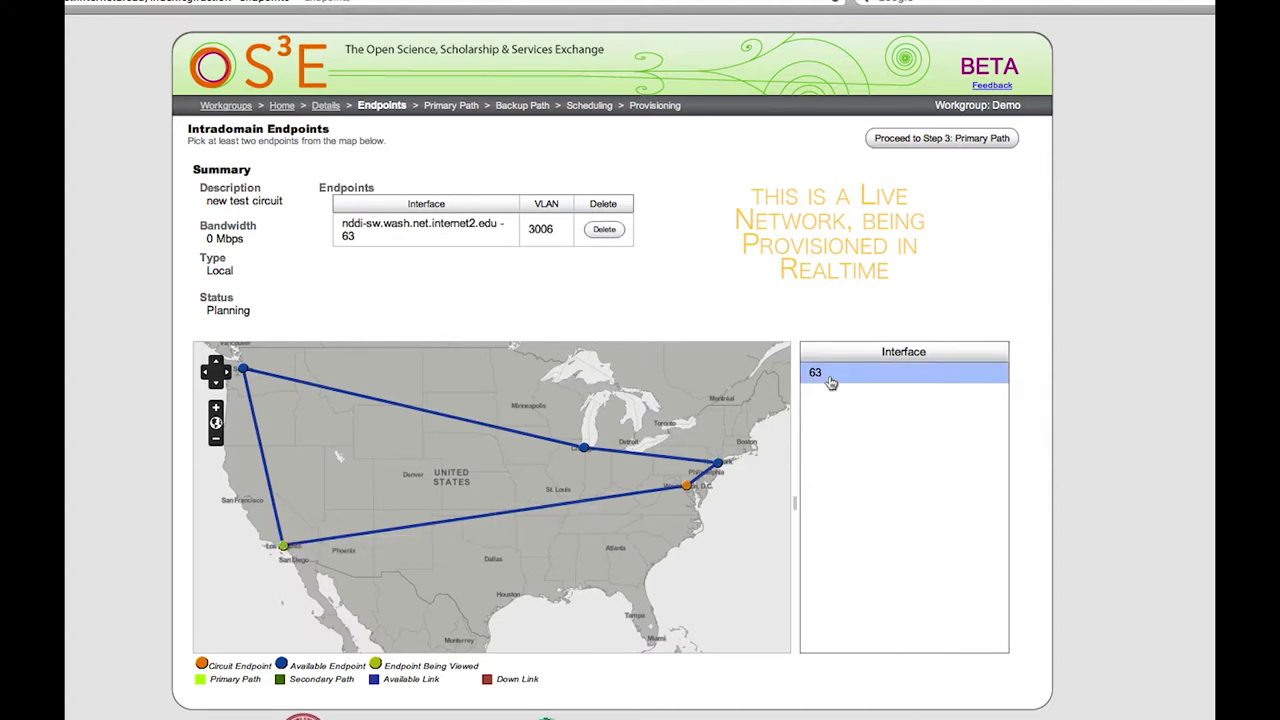
{"action": "left_click", "coordinate": [831, 383]}
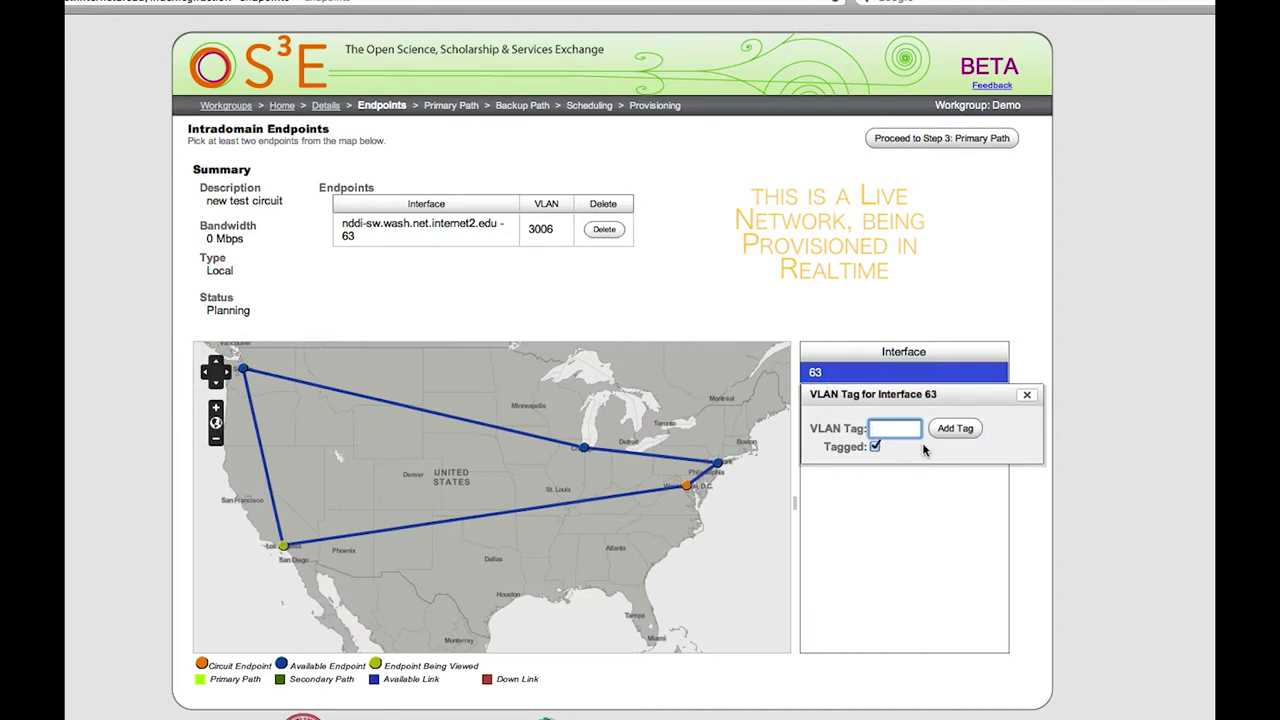
{"action": "type", "text": "3006"}
{"action": "left_click", "coordinate": [960, 428]}
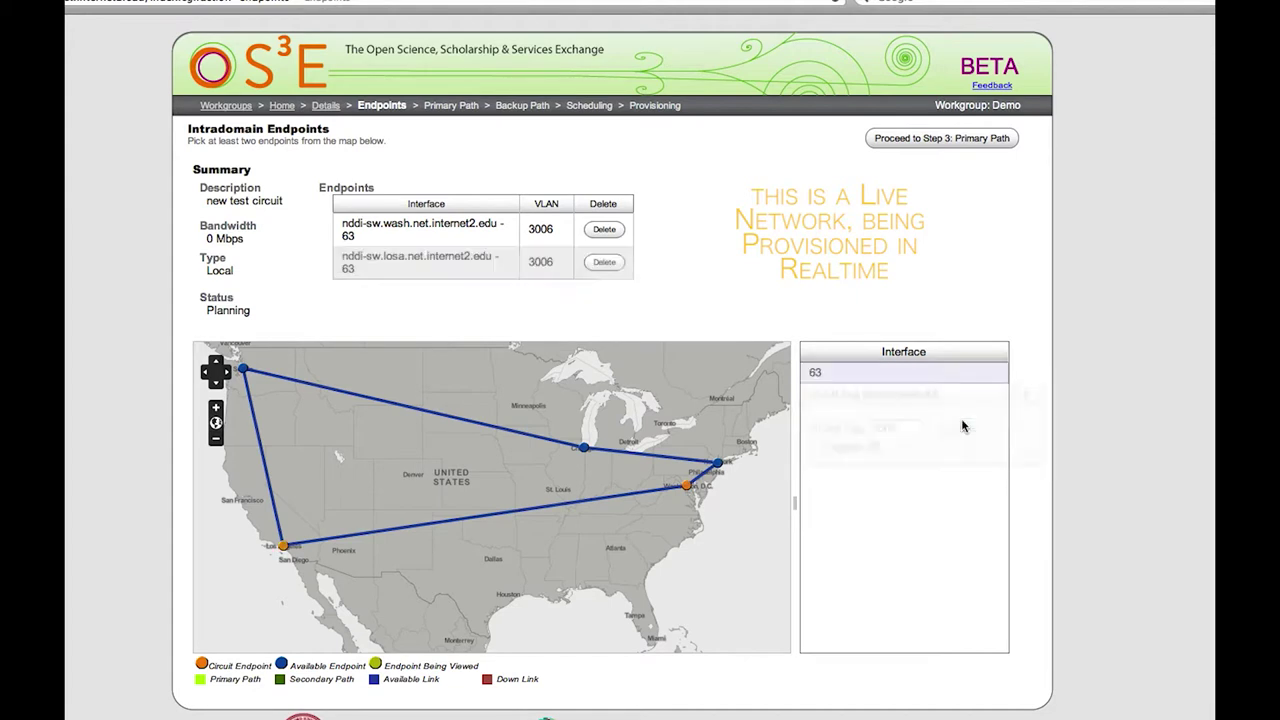
{"action": "left_click", "coordinate": [966, 145]}
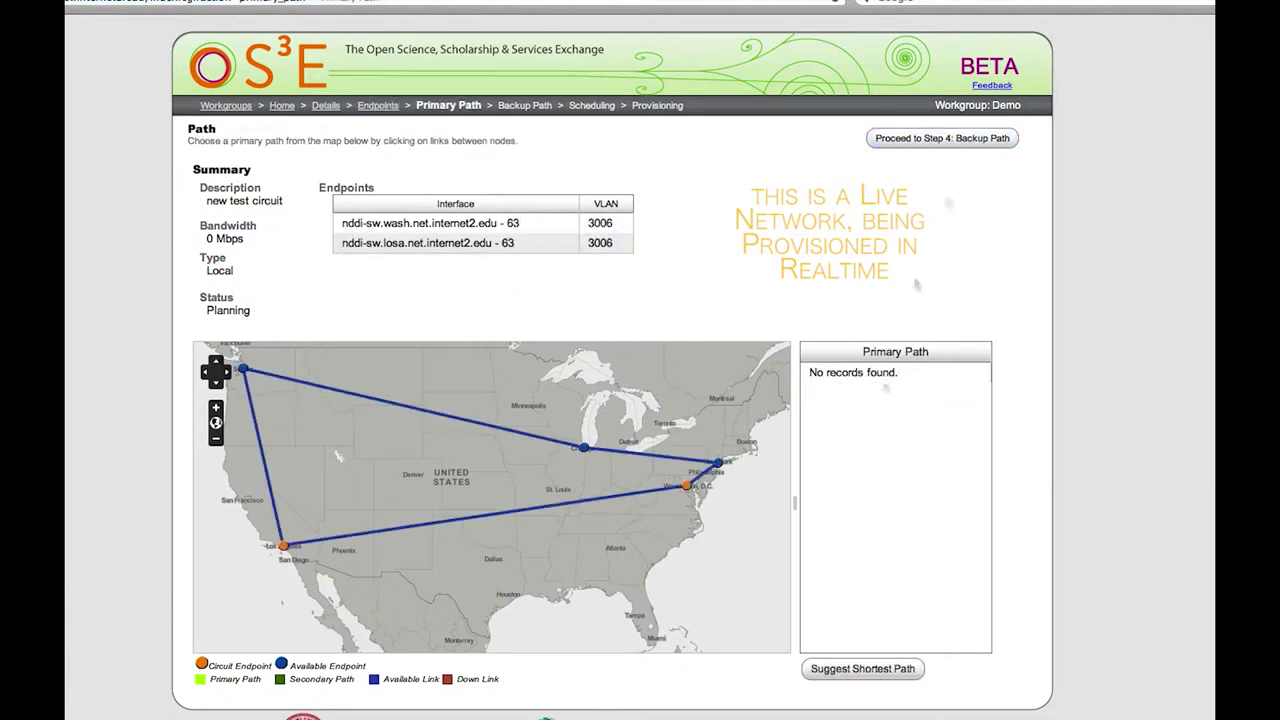
Use suggested shortest paths: losa-wash-10ge-1 primary, Seattle–Chicago–New York backup.
{"action": "left_click", "coordinate": [902, 669]}
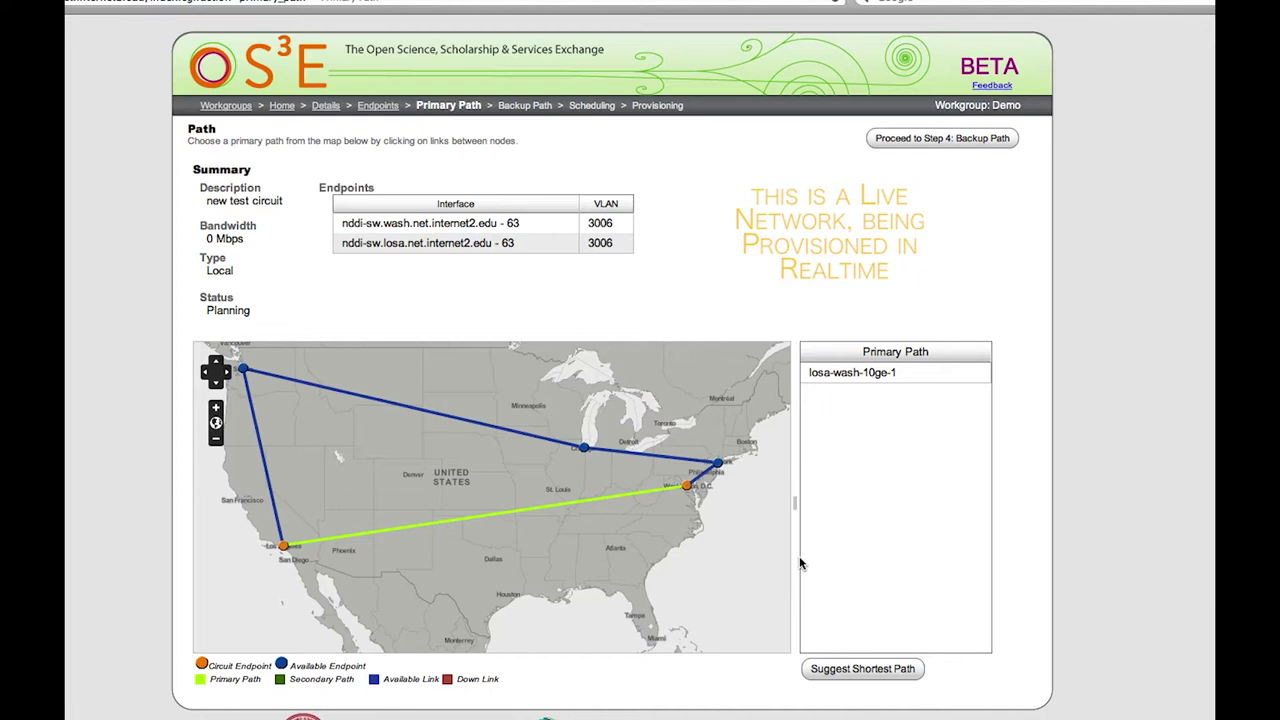
{"action": "left_click", "coordinate": [918, 145]}
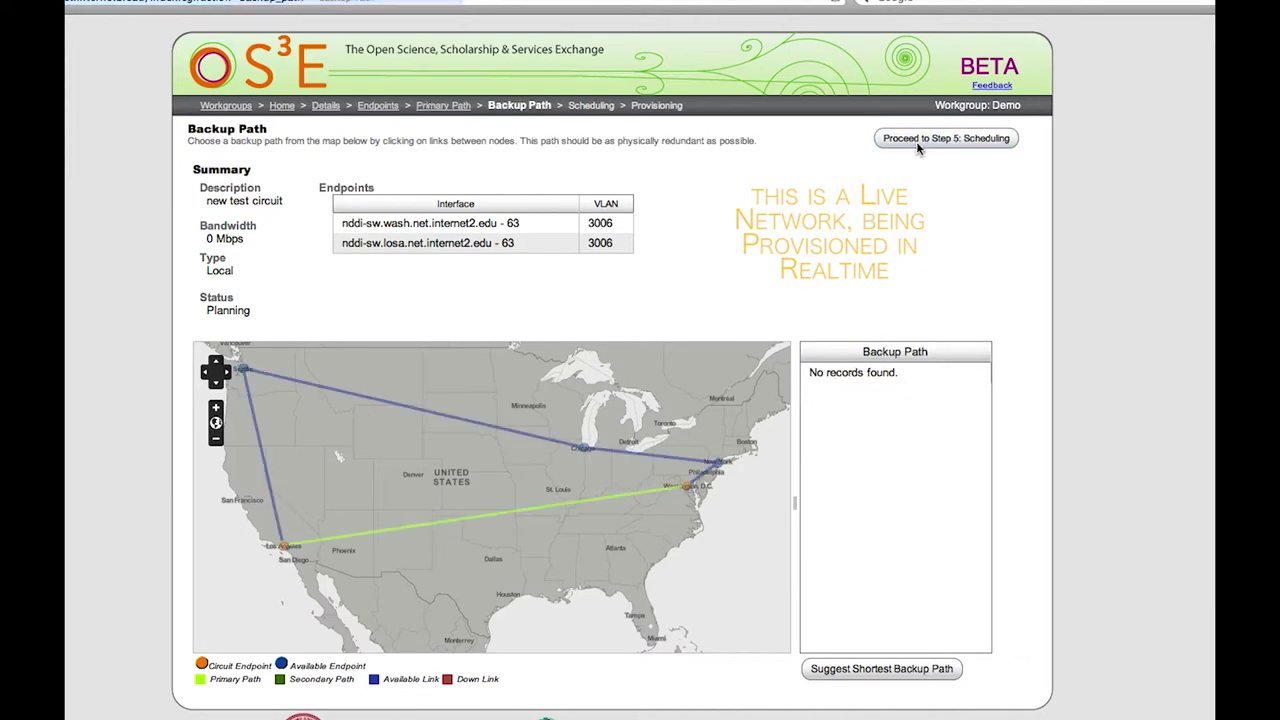
{"action": "left_click", "coordinate": [659, 494]}
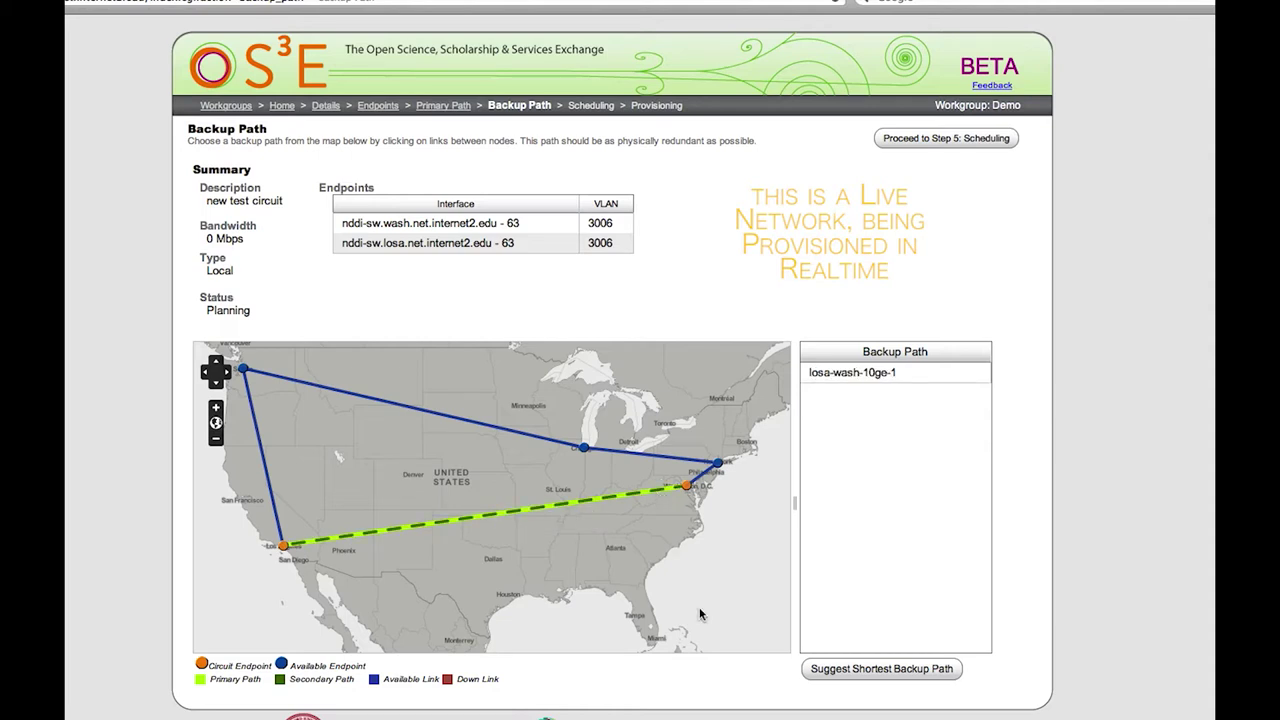
{"action": "left_click", "coordinate": [815, 670]}
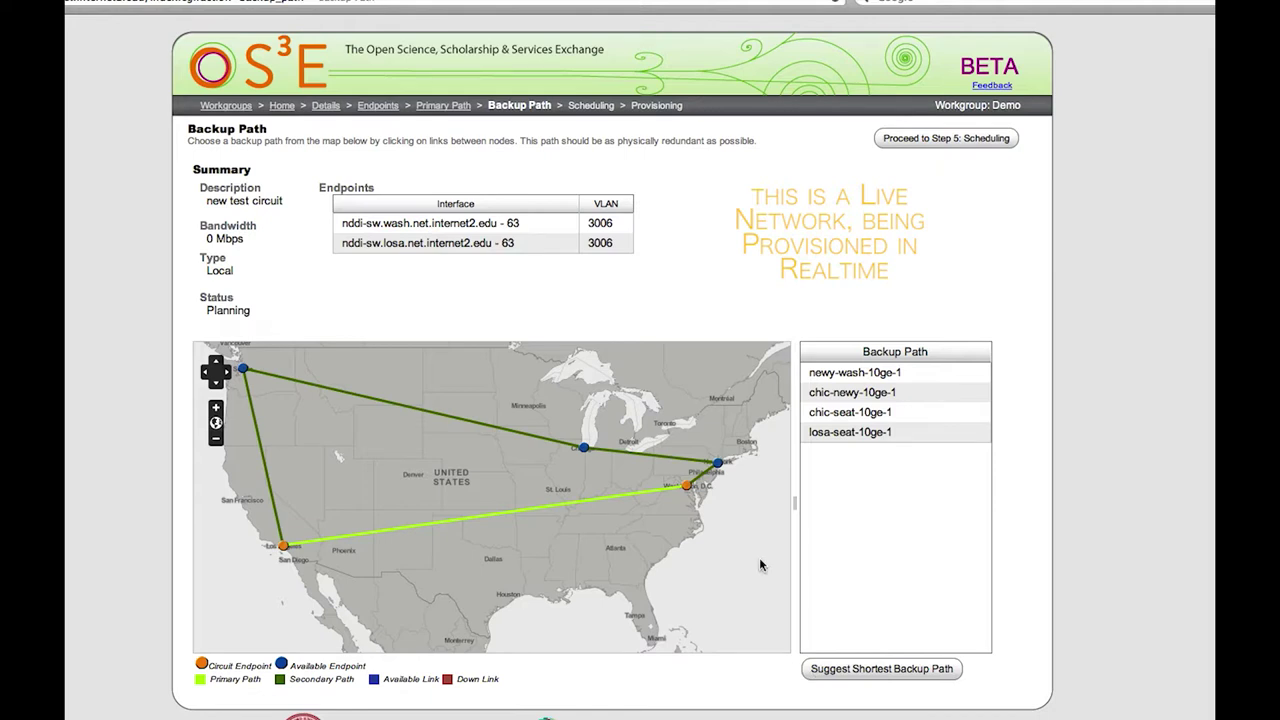
{"action": "left_click", "coordinate": [955, 148]}
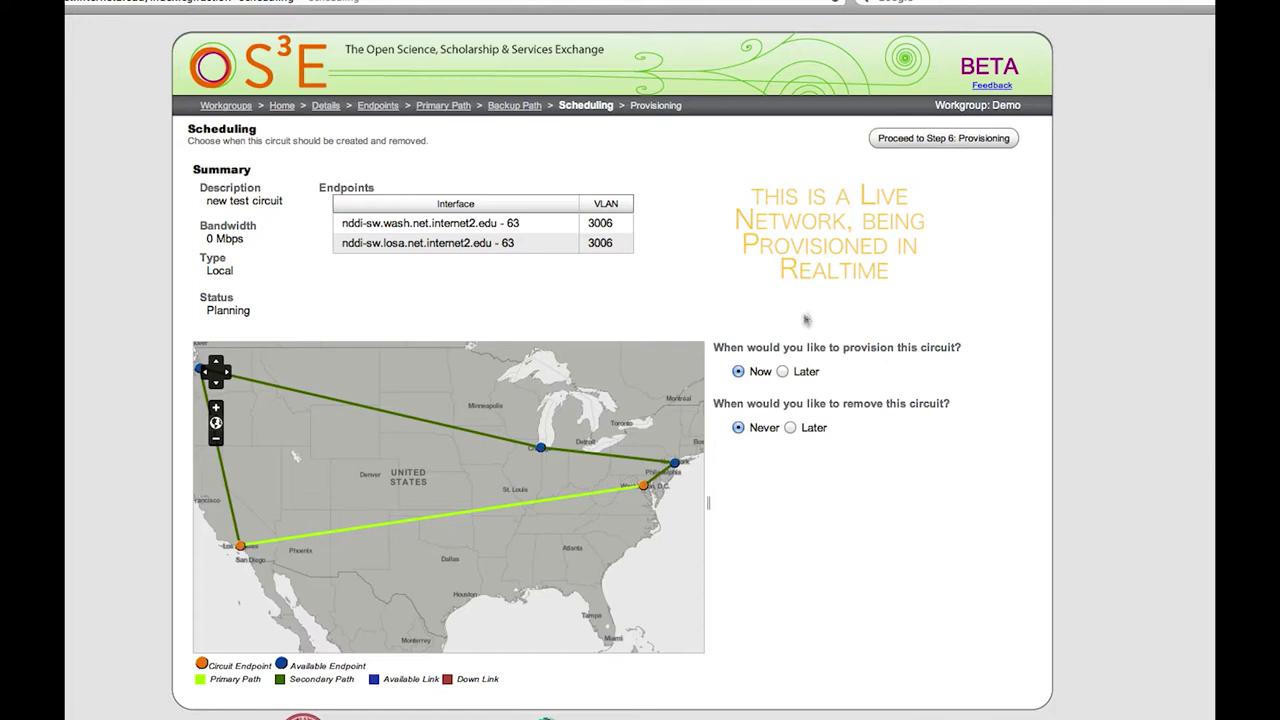
Keep provisioning at Now with removal Never, then submit the circuit request.
{"action": "left_click", "coordinate": [783, 372]}
{"action": "left_click", "coordinate": [808, 530]}
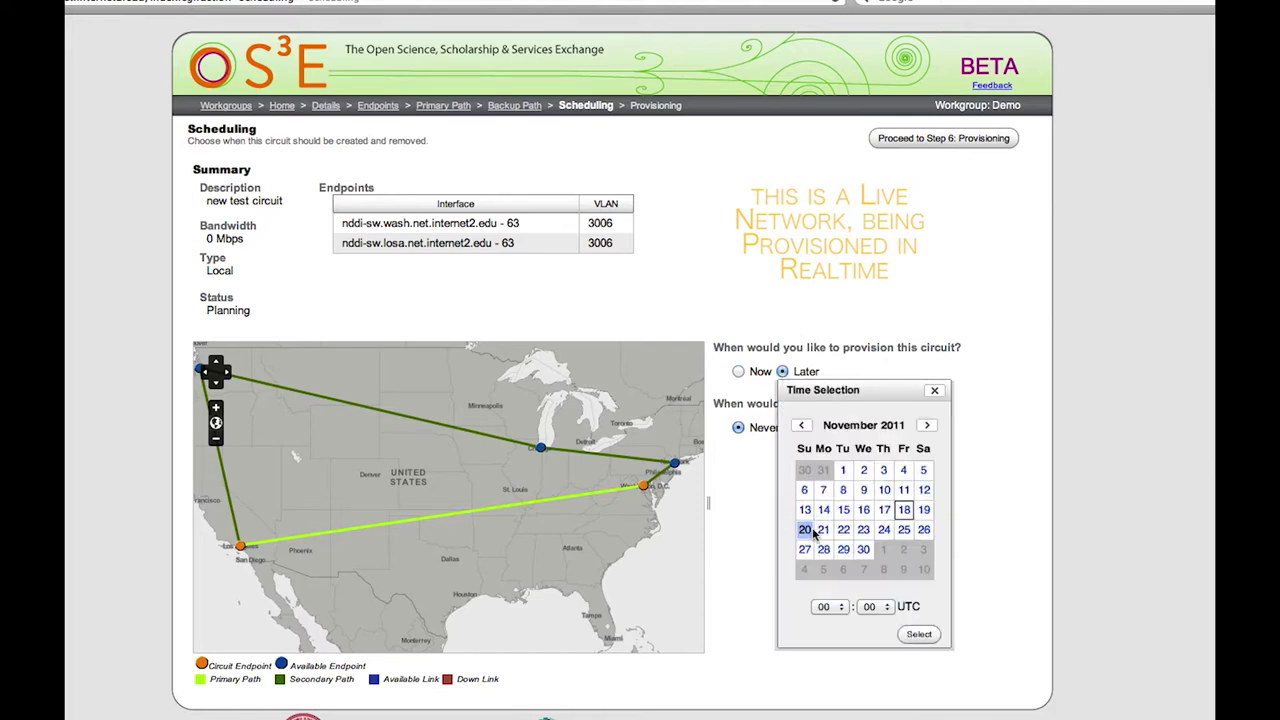
{"action": "left_click", "coordinate": [829, 606]}
{"action": "left_click", "coordinate": [826, 668]}
{"action": "left_click", "coordinate": [916, 634]}
{"action": "left_click", "coordinate": [738, 372]}
{"action": "left_click", "coordinate": [880, 139]}
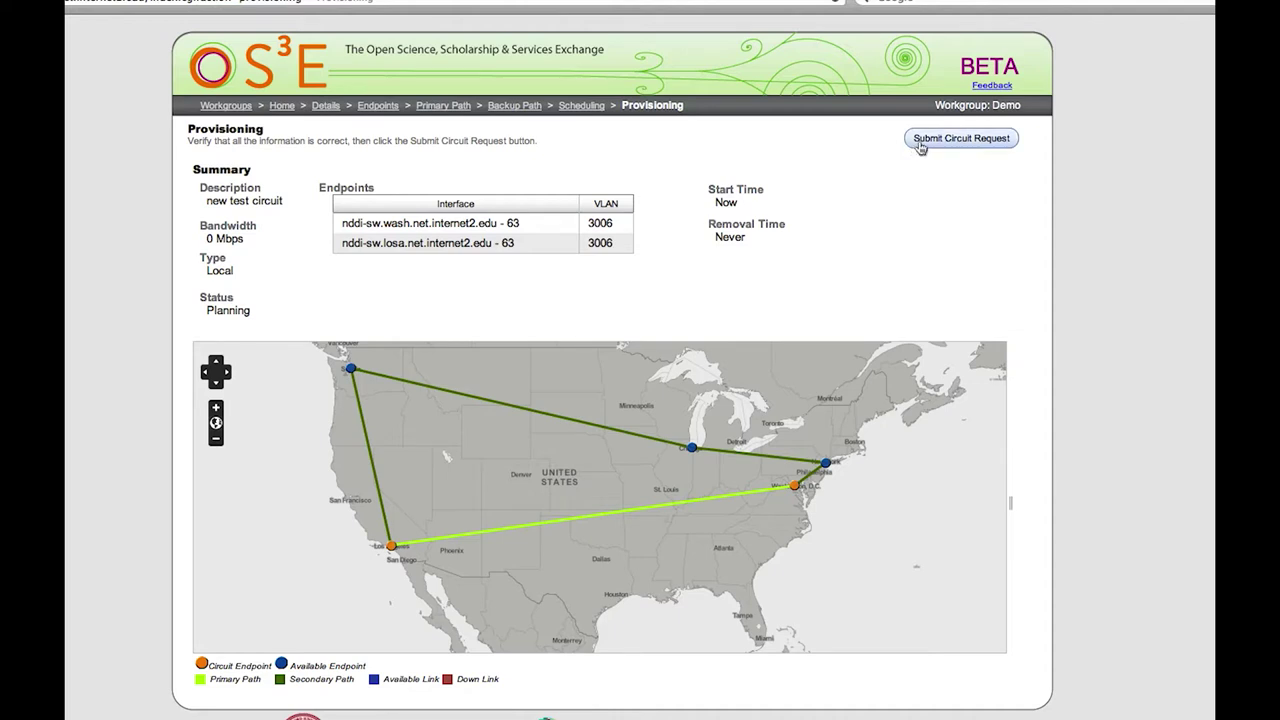
{"action": "left_click", "coordinate": [920, 142]}
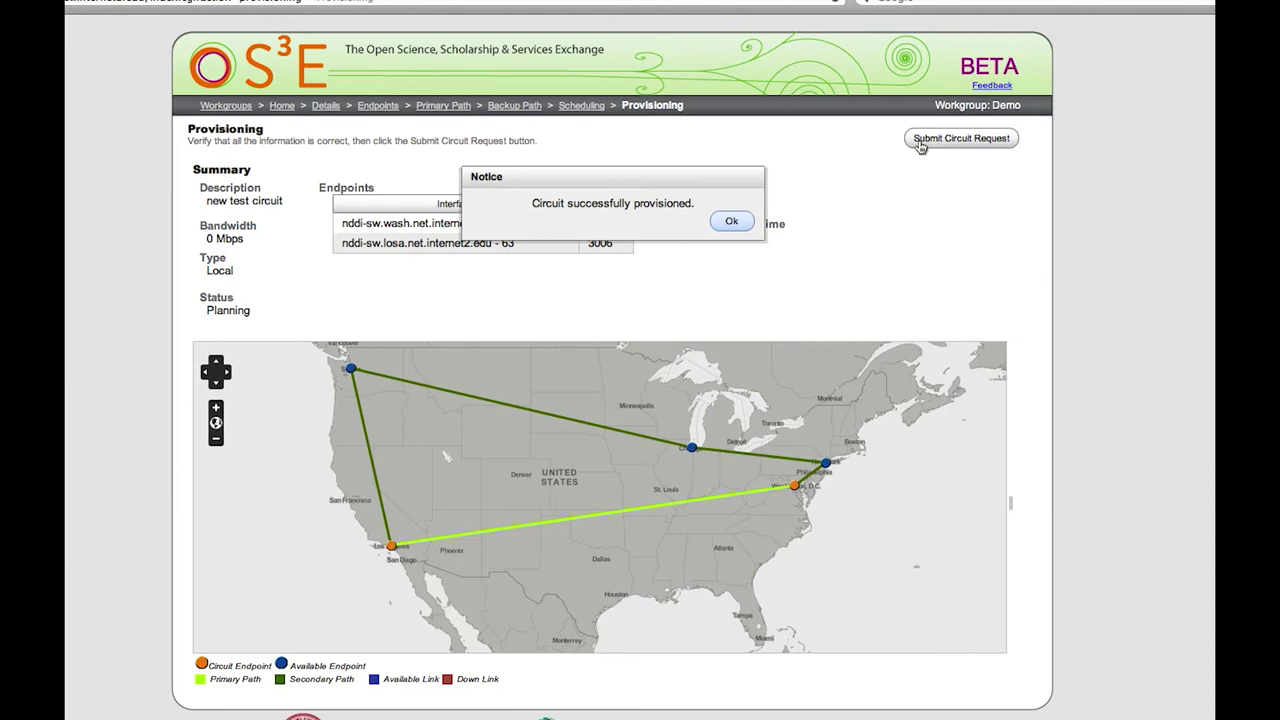
Dismiss the success notice to view the active circuit's details and traffic graph.
{"action": "left_click", "coordinate": [730, 222]}
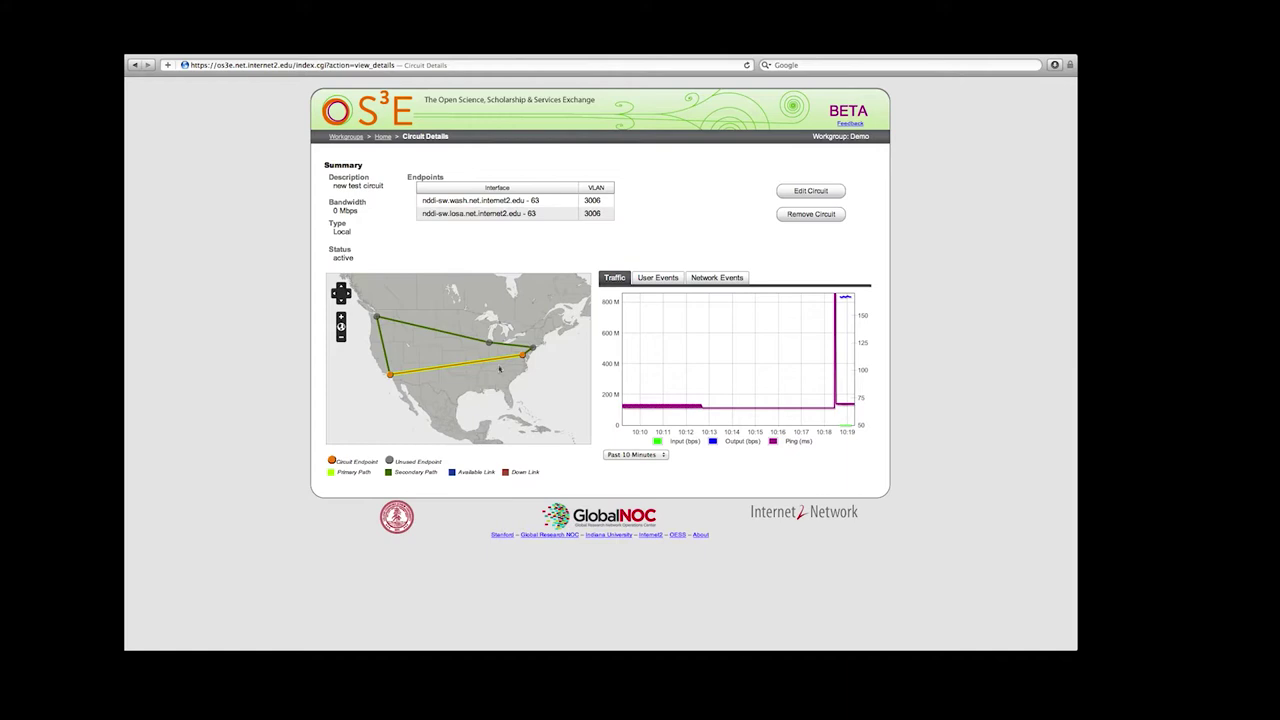
{"action": "mouse_move", "coordinate": [501, 362]}
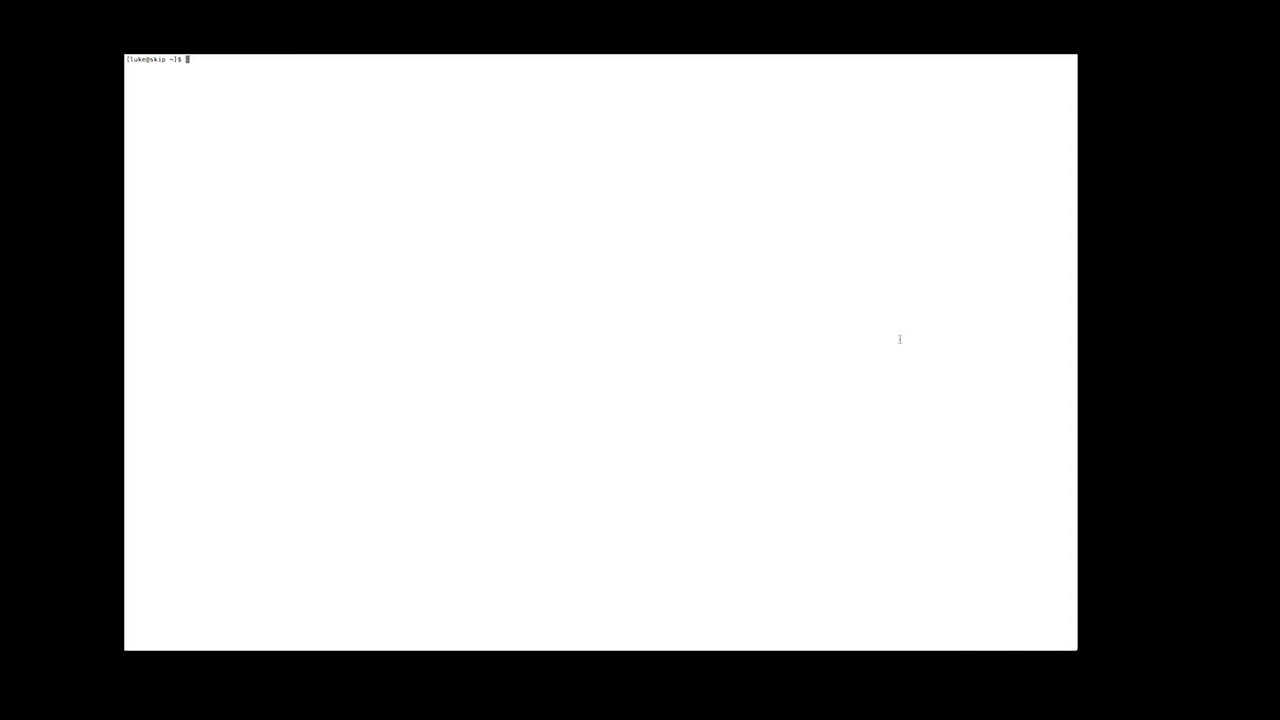
Connect to the wash2 switch with ./wash and enter privileged configuration mode (ena, conf t).
{"action": "type", "text": "./wash"}
{"action": "key", "text": "Return"}
{"action": "key", "text": "Return"}
{"action": "type", "text": "ena"}
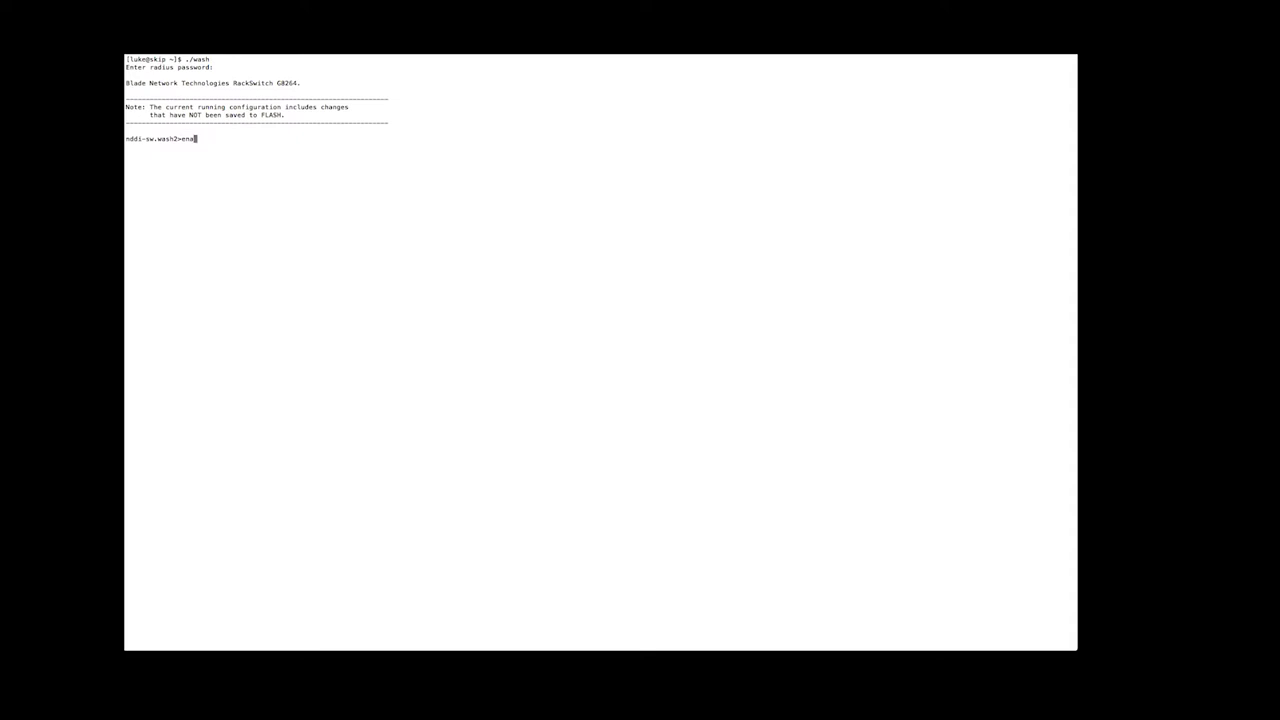
{"action": "key", "text": "Return"}
{"action": "type", "text": "conf t"}
{"action": "key", "text": "Return"}
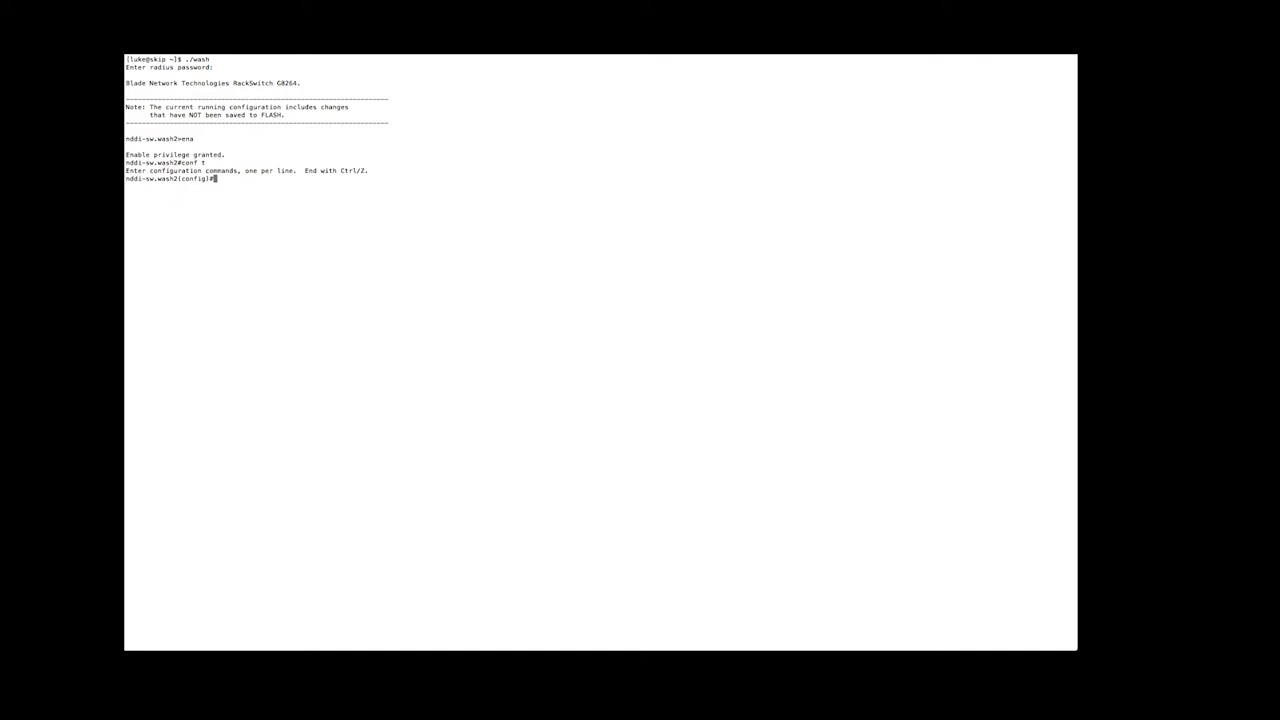
On interface port 18, run shut and then no shut to bounce the port.
{"action": "type", "text": "int"}
{"action": "key", "text": "BackSpace"}
{"action": "key", "text": "BackSpace"}
{"action": "key", "text": "BackSpace"}
{"action": "type", "text": "int port 18"}
{"action": "key", "text": "Return"}
{"action": "type", "text": "shut n"}
{"action": "key", "text": "BackSpace"}
{"action": "key", "text": "BackSpace"}
{"action": "key", "text": "Return"}
{"action": "type", "text": "no shut"}
{"action": "key", "text": "Return"}
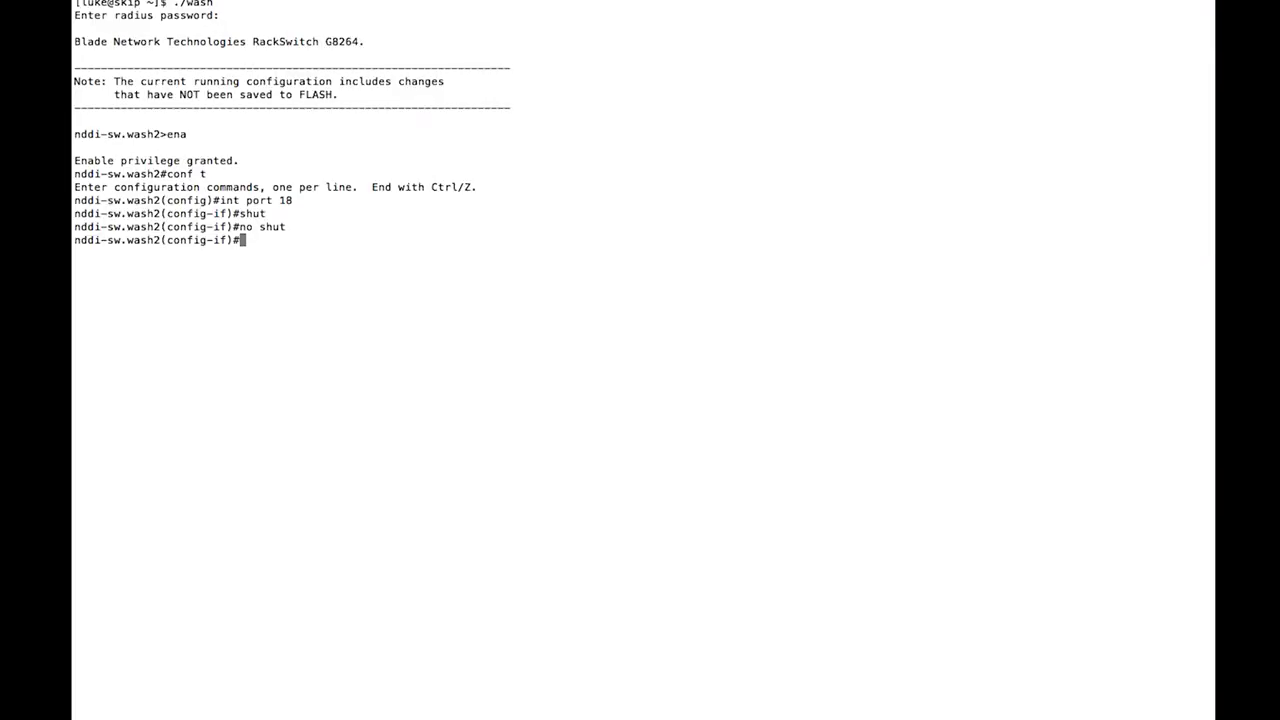
{"action": "type", "text": "./chic"}
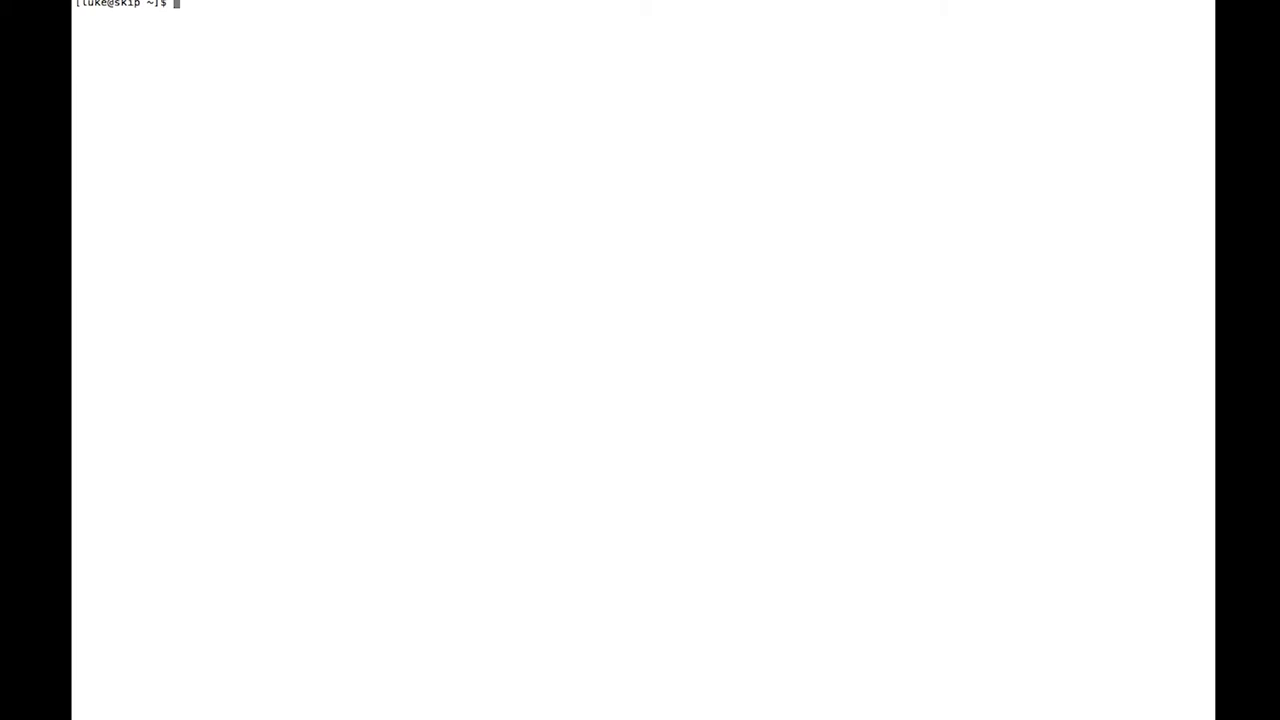
Connect to the chic switch with ./chic and enter configuration mode (ena, conf t).
{"action": "type", "text": "./chic"}
{"action": "key", "text": "Return"}
{"action": "key", "text": "Return"}
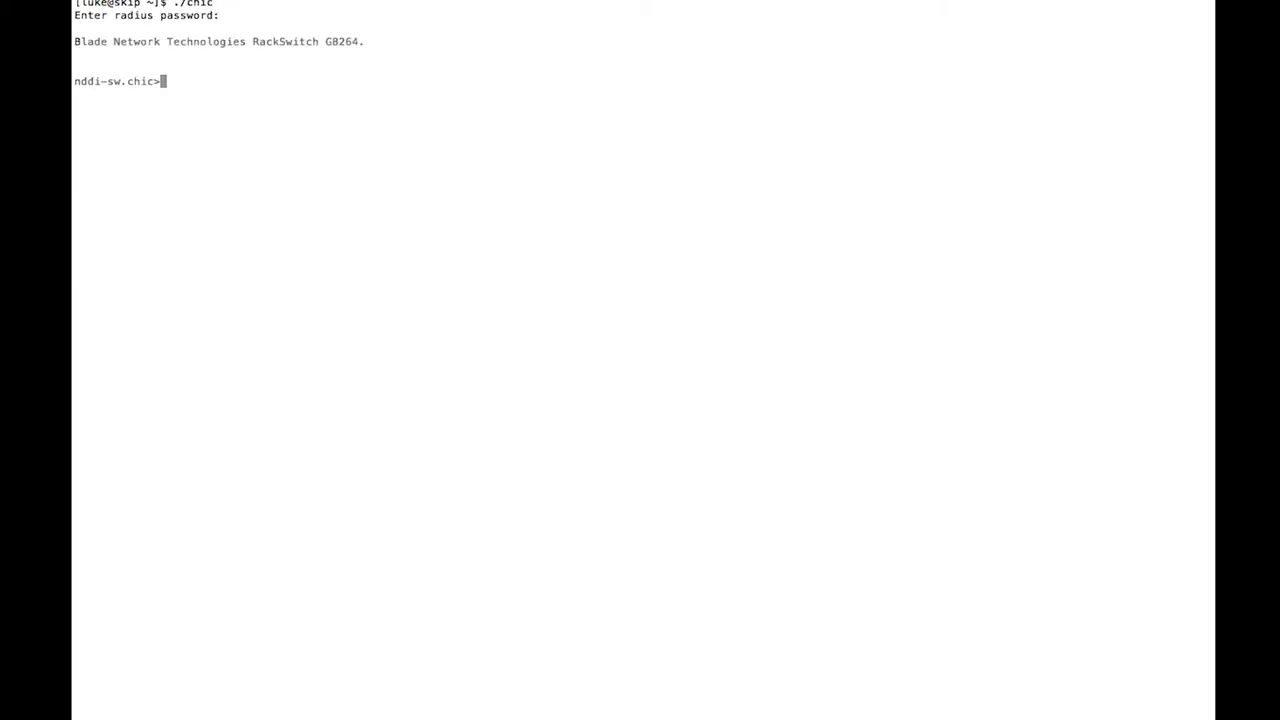
{"action": "type", "text": "ena"}
{"action": "key", "text": "Return"}
{"action": "type", "text": "conf t"}
Select int port 18, shut it down, then re-enable it with no shut.
{"action": "key", "text": "Return"}
{"action": "type", "text": "int port 18"}
{"action": "key", "text": "Return"}
{"action": "type", "text": "shut"}
{"action": "key", "text": "Return"}
{"action": "type", "text": "no shut"}
{"action": "key", "text": "Return"}
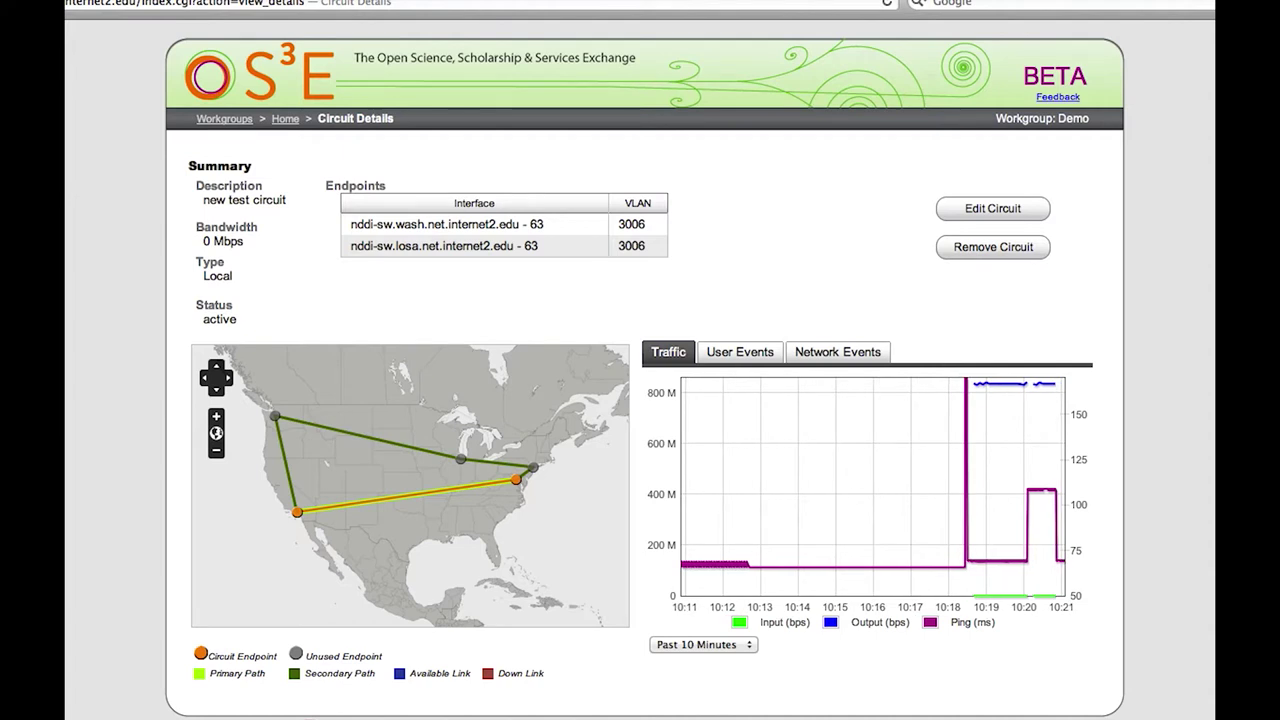
Remove the test circuit now, submit the removal, and dismiss the confirmation notice.
{"action": "left_click", "coordinate": [1007, 252]}
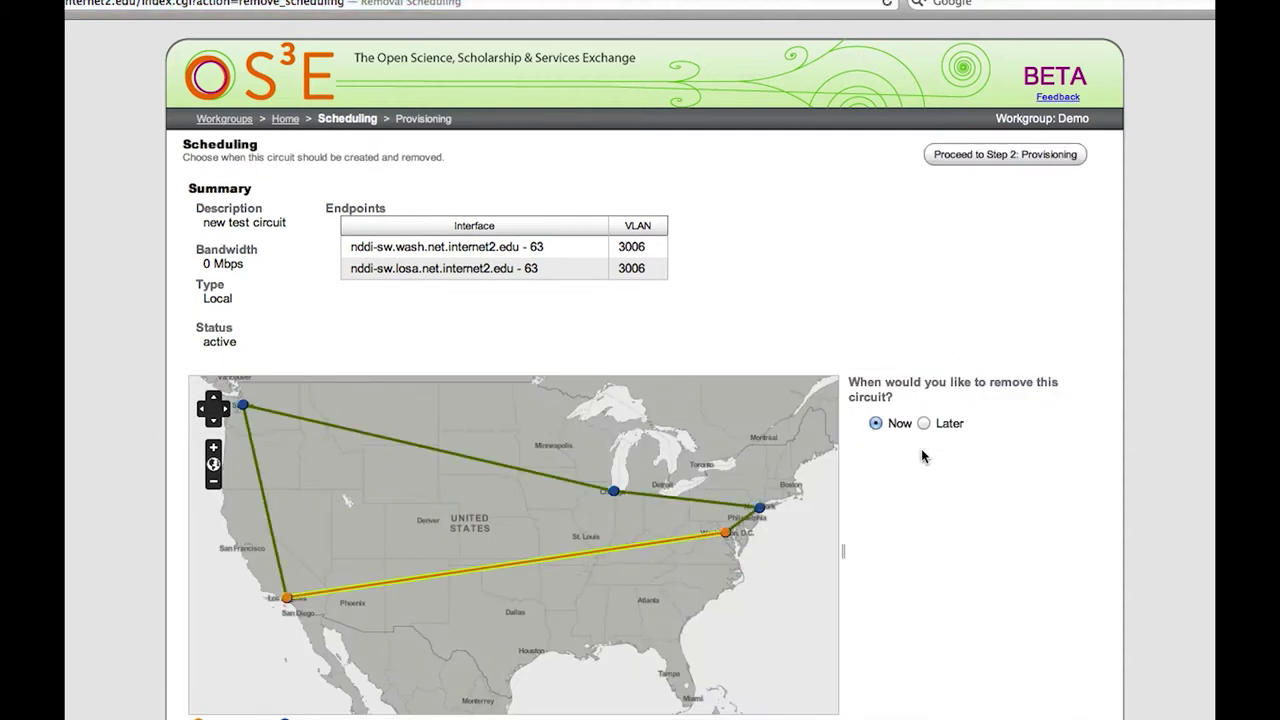
{"action": "left_click", "coordinate": [985, 154]}
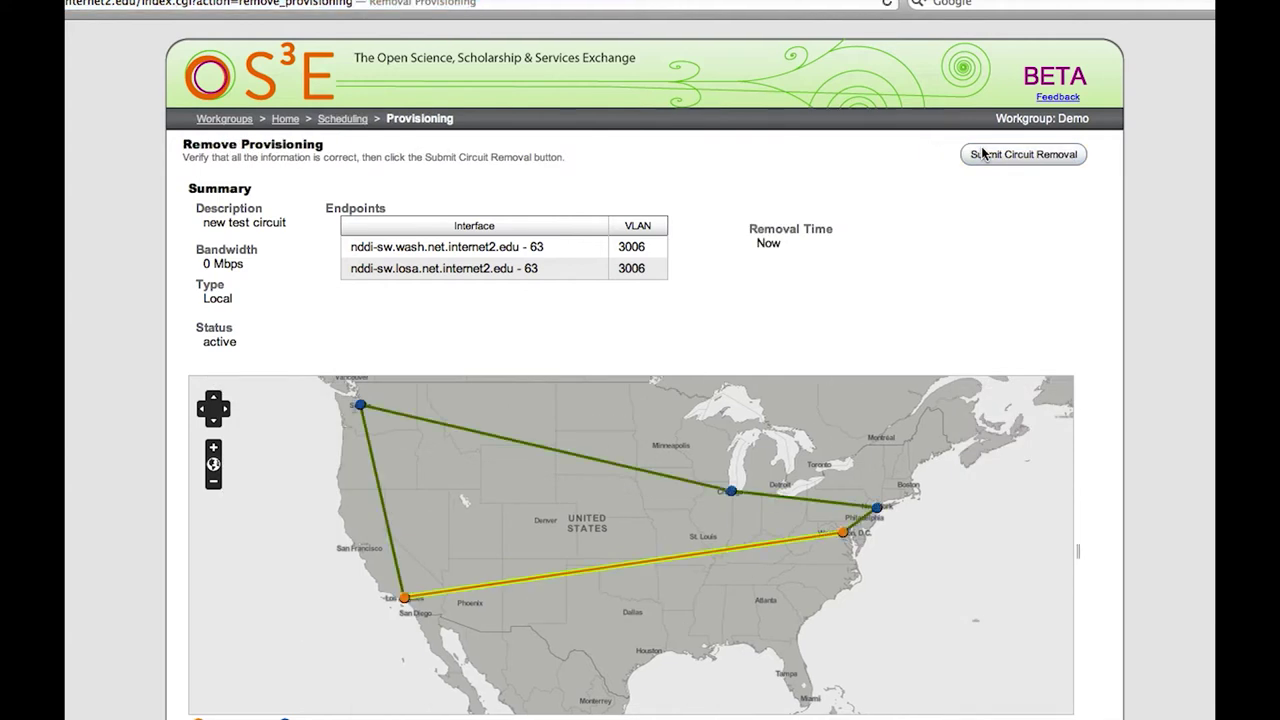
{"action": "left_click", "coordinate": [983, 153]}
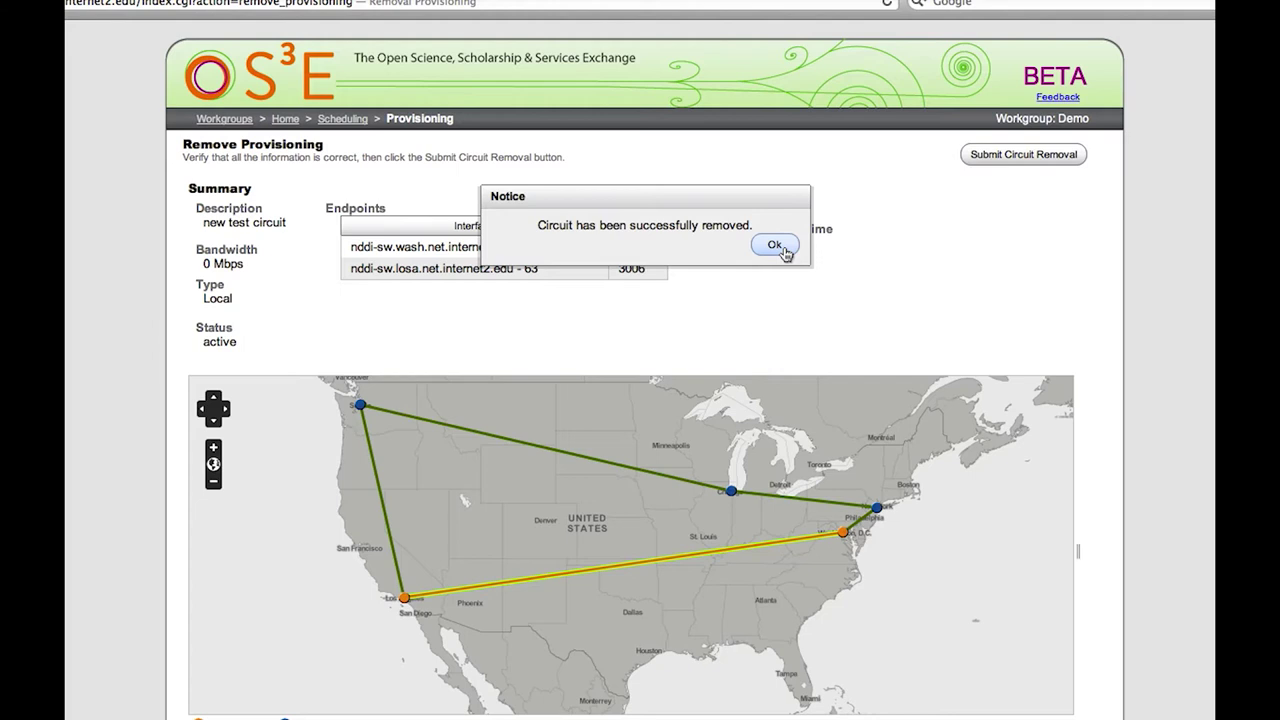
{"action": "left_click", "coordinate": [783, 249]}
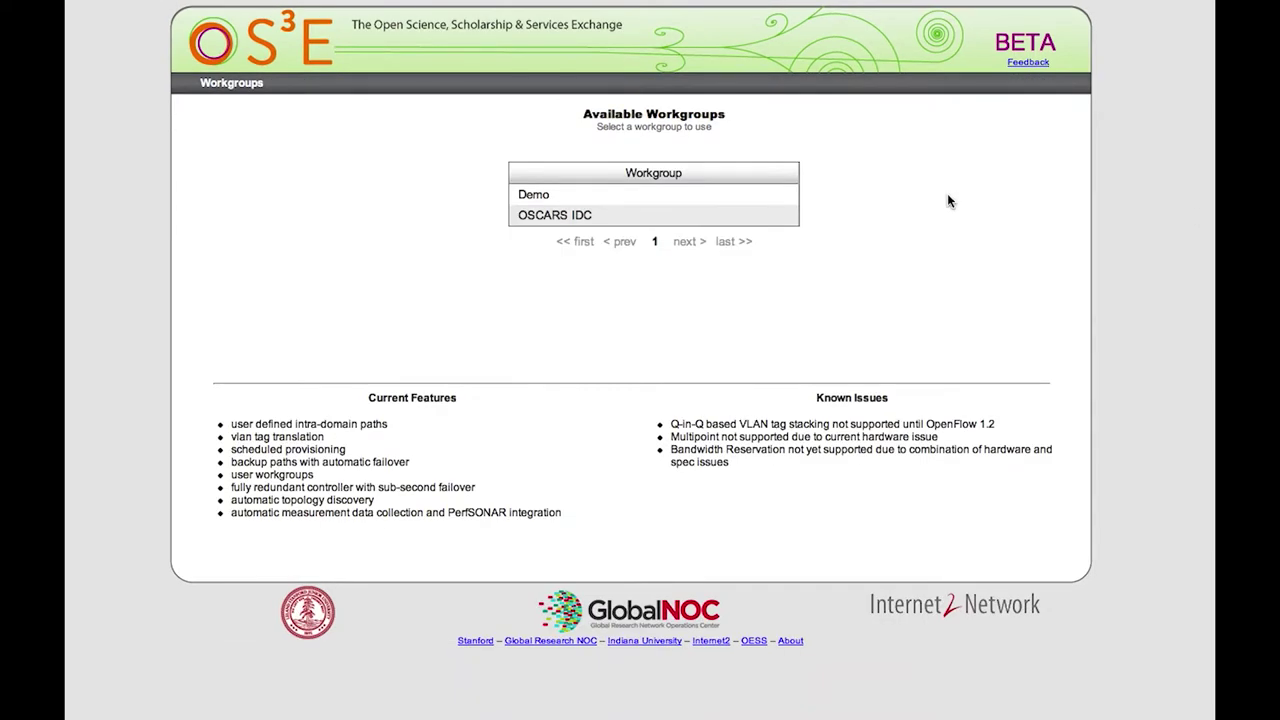
In the Demo workgroup, create an Interdomain circuit 'interdomain demo circuit' with 500 Mbps bandwidth.
{"action": "mouse_move", "coordinate": [760, 197]}
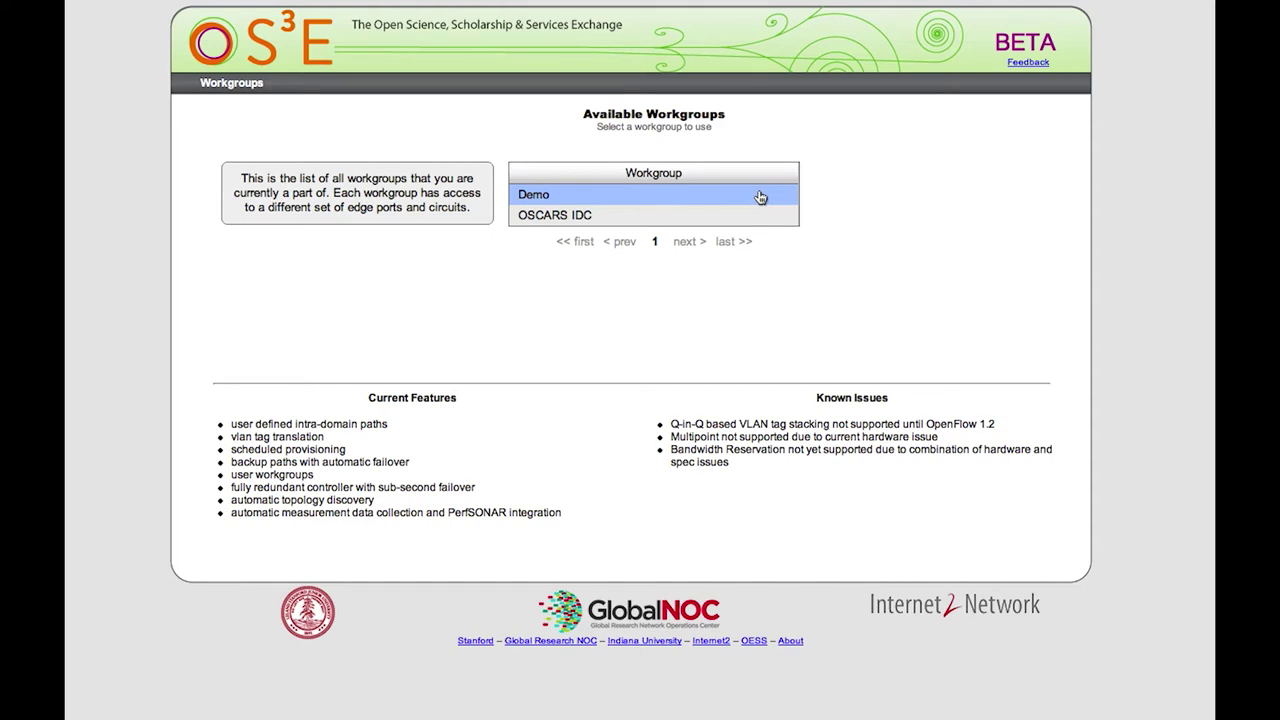
{"action": "left_click", "coordinate": [760, 197]}
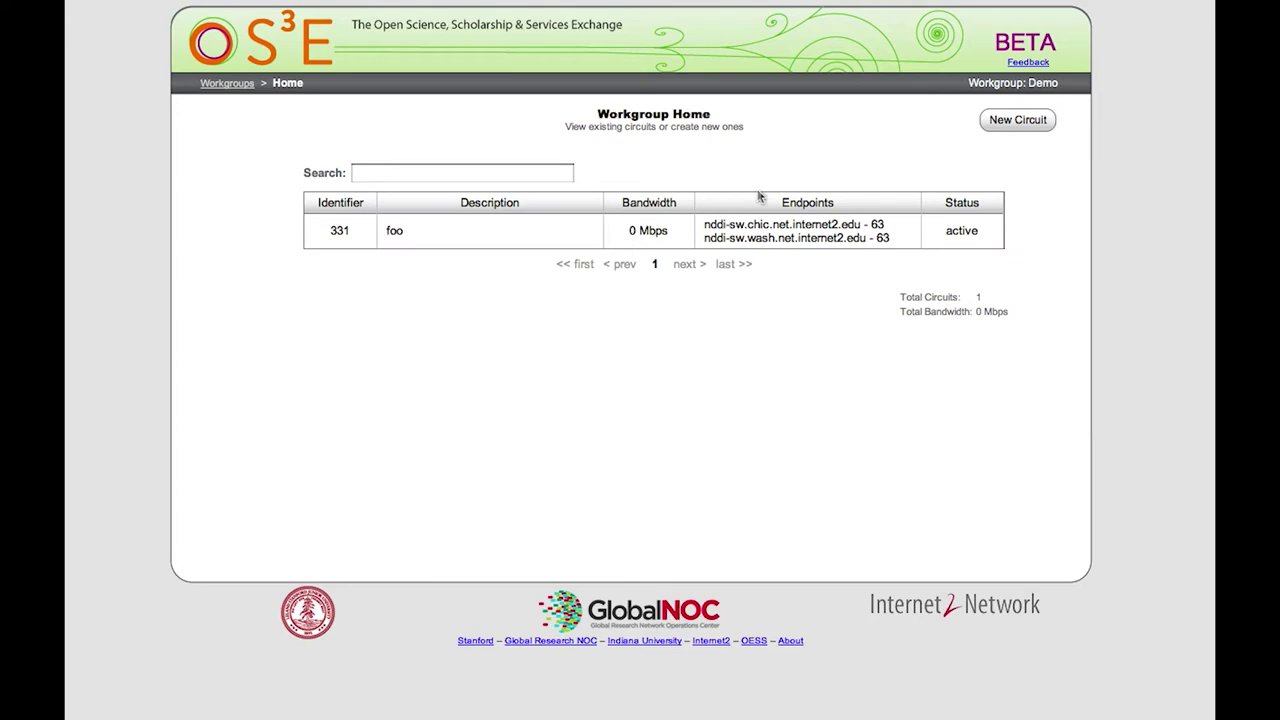
{"action": "left_click", "coordinate": [990, 120]}
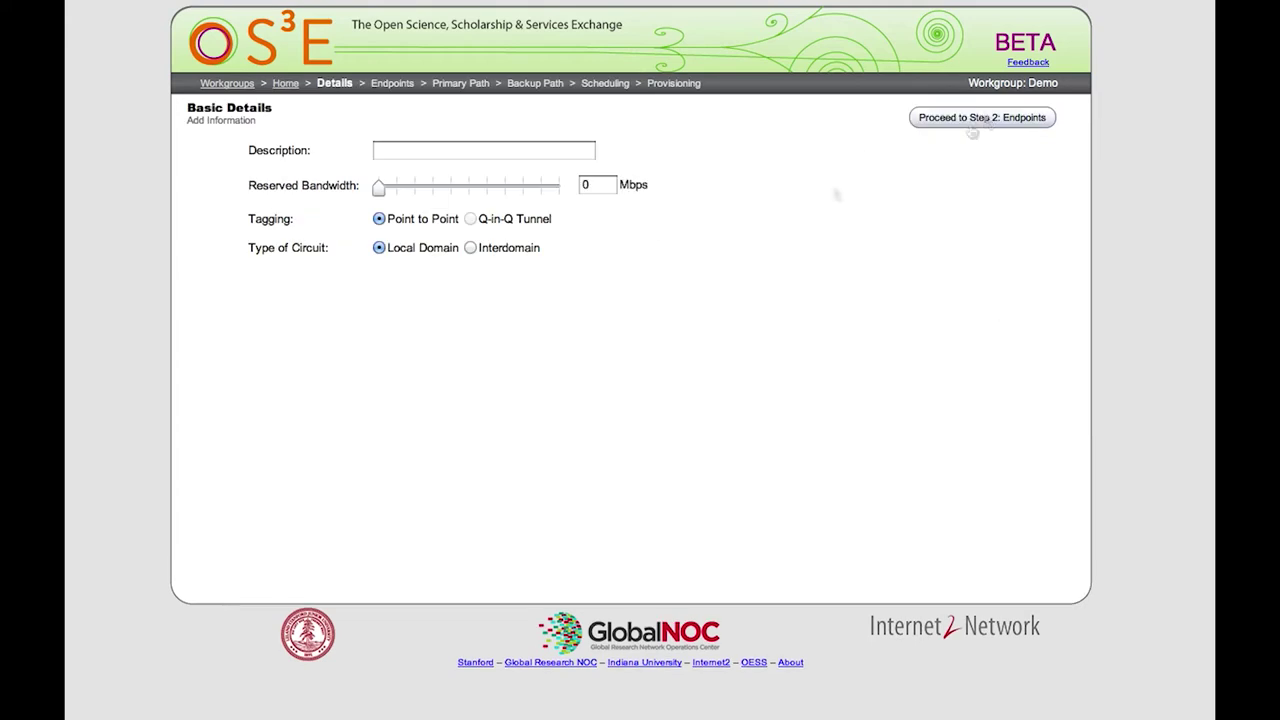
{"action": "left_click", "coordinate": [471, 249]}
{"action": "left_click", "coordinate": [418, 149]}
{"action": "type", "text": "interdomain demo "}
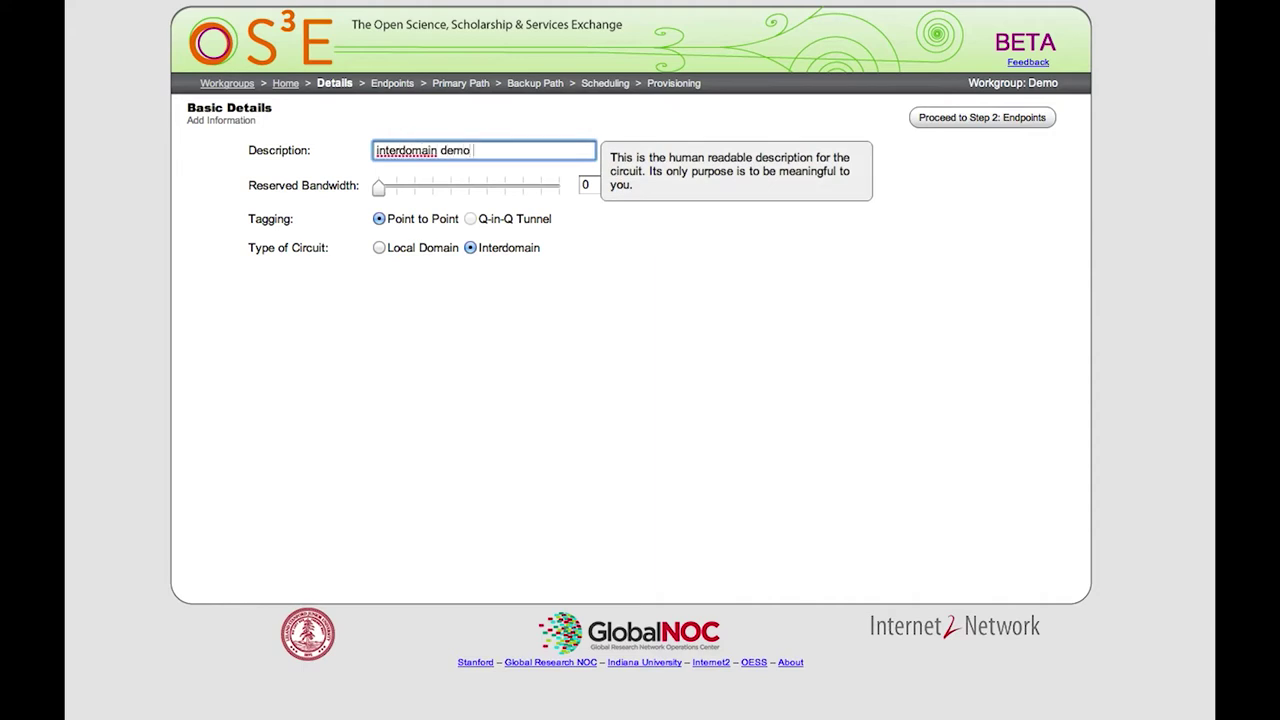
{"action": "type", "text": "circuit"}
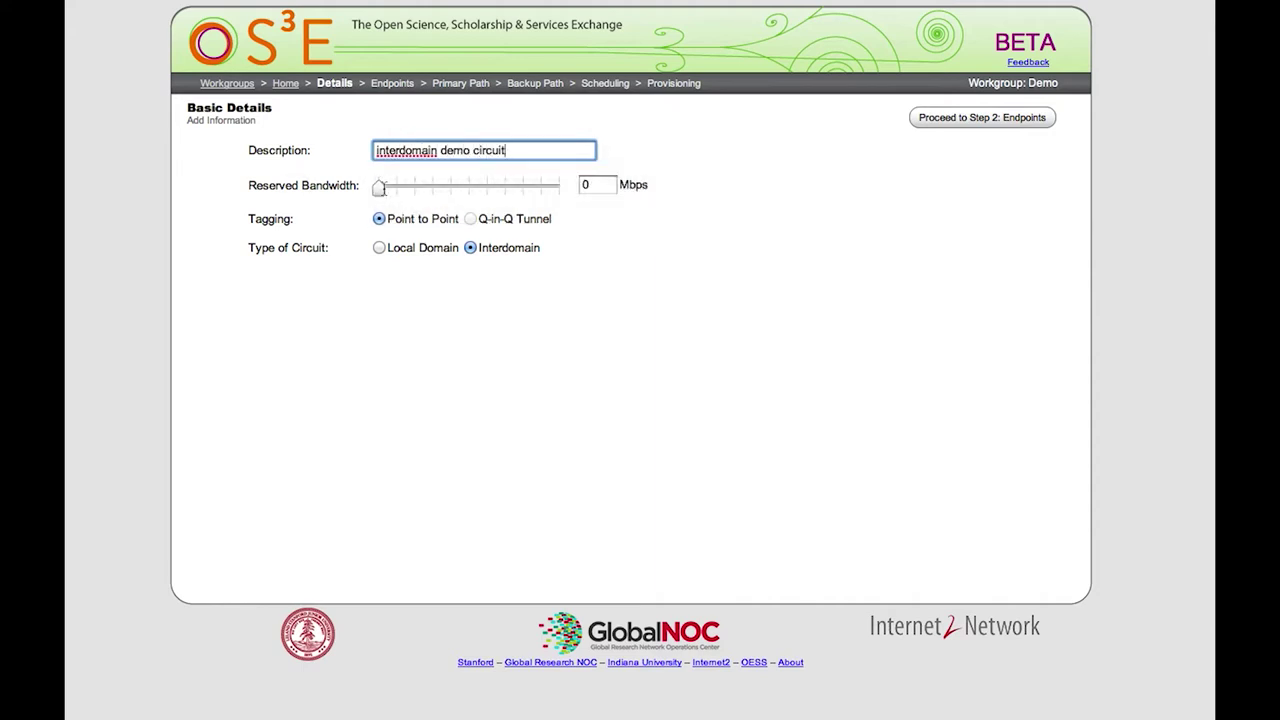
{"action": "left_click_drag", "start_coordinate": [381, 194], "coordinate": [396, 197]}
Add the nddi.net.internet2.edu Washington switch interface 63 as an endpoint on VLAN 3006.
{"action": "left_click", "coordinate": [936, 120]}
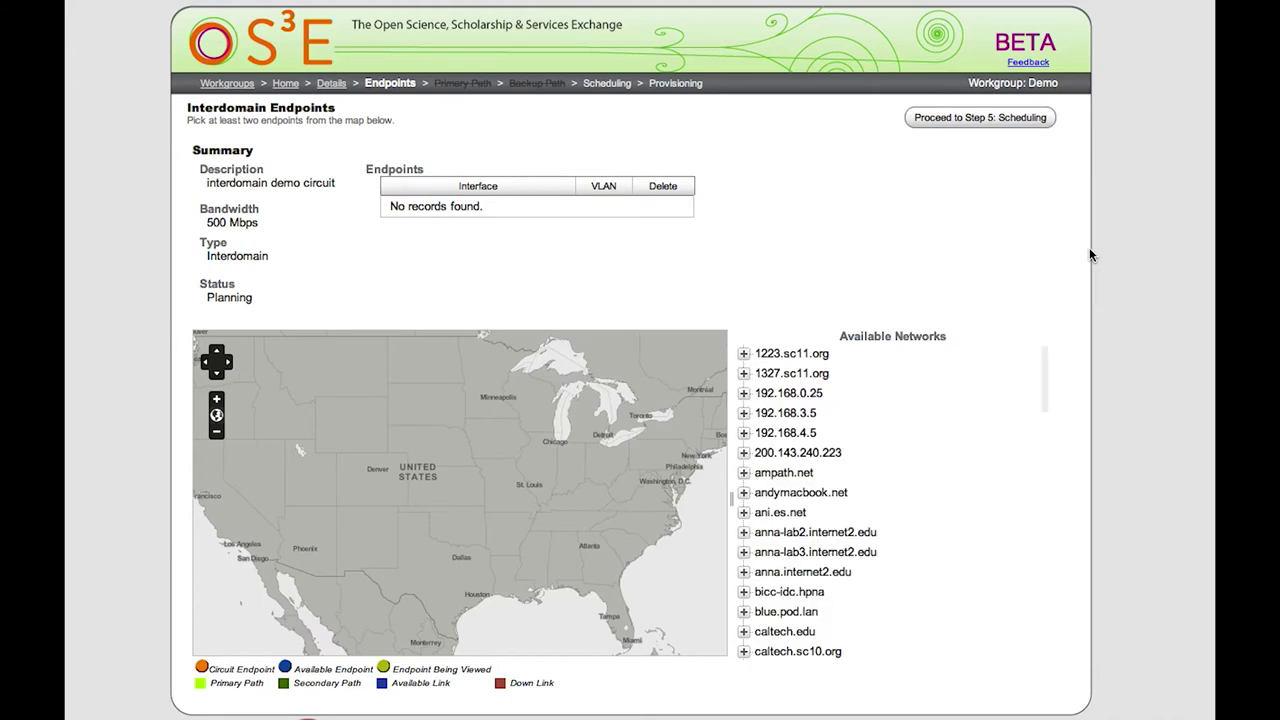
{"action": "scroll", "coordinate": [900, 471], "scroll_direction": "down", "scroll_amount": 1}
{"action": "scroll", "coordinate": [900, 478], "scroll_direction": "down", "scroll_amount": 10}
{"action": "scroll", "coordinate": [900, 479], "scroll_direction": "down", "scroll_amount": 10}
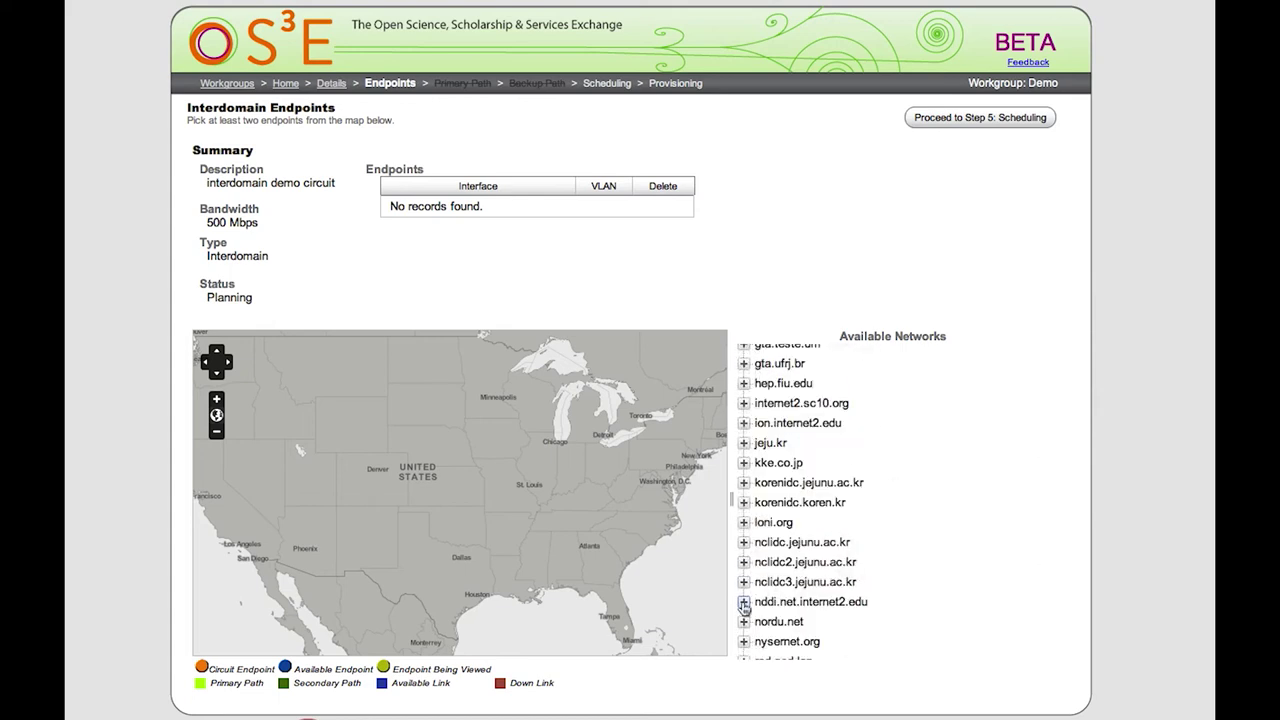
{"action": "left_click", "coordinate": [743, 603]}
{"action": "scroll", "coordinate": [808, 612], "scroll_direction": "down", "scroll_amount": 1}
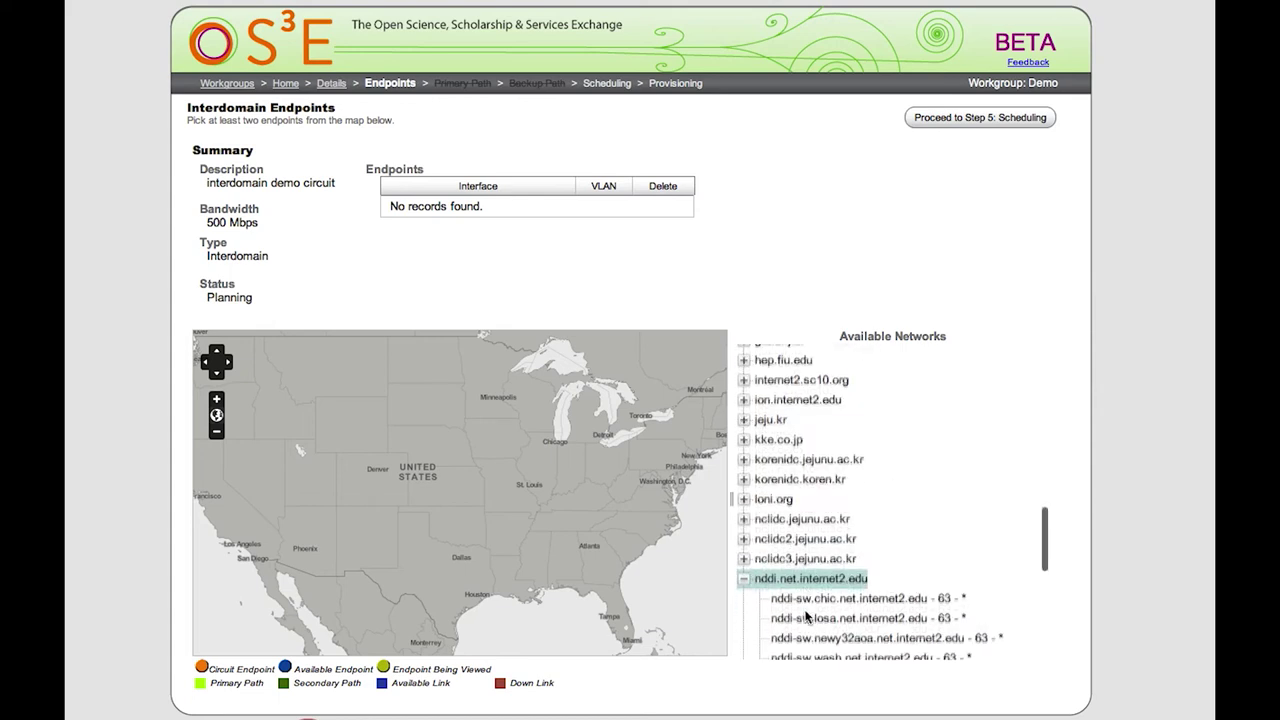
{"action": "scroll", "coordinate": [807, 620], "scroll_direction": "down", "scroll_amount": 1}
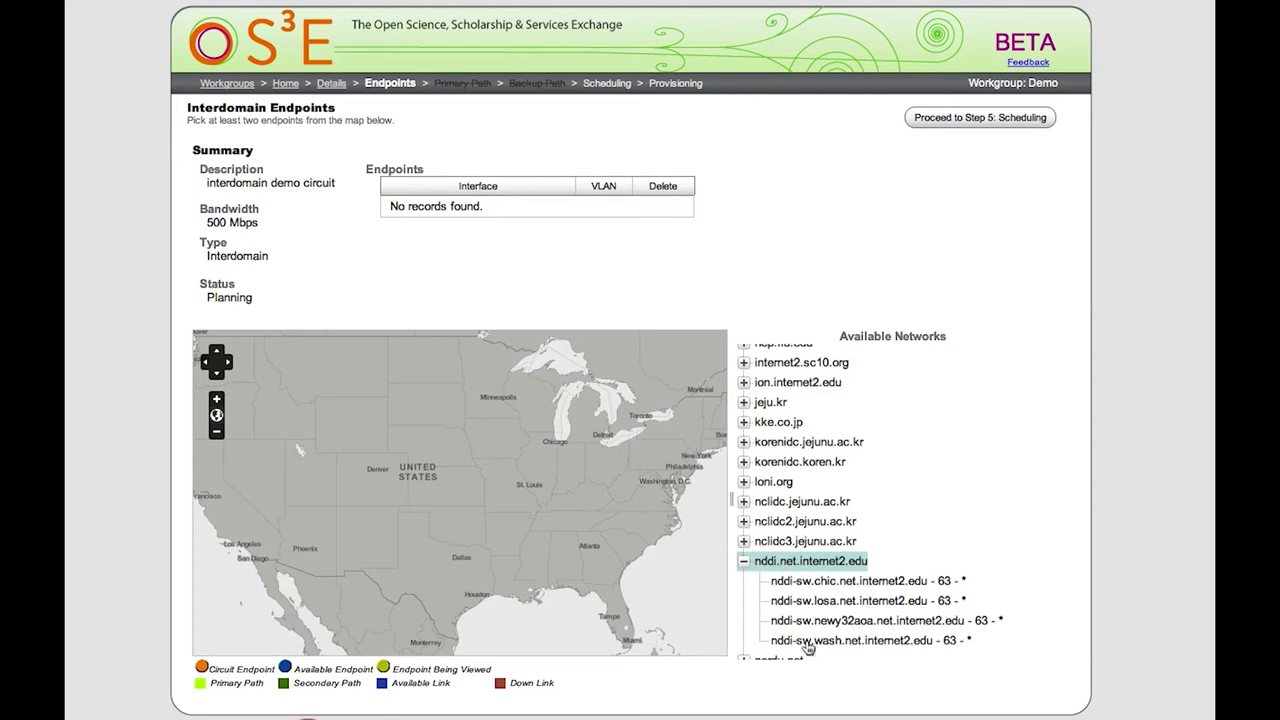
{"action": "left_click", "coordinate": [807, 644]}
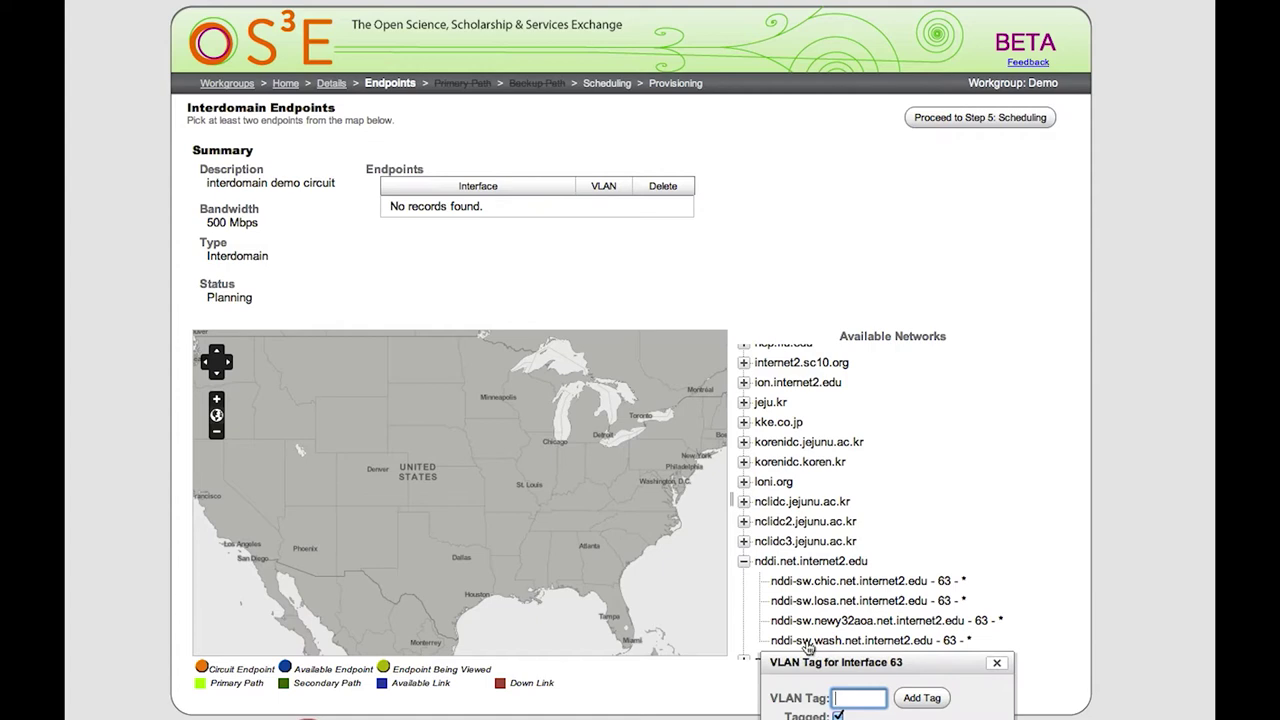
{"action": "type", "text": "3006"}
{"action": "left_click", "coordinate": [914, 699]}
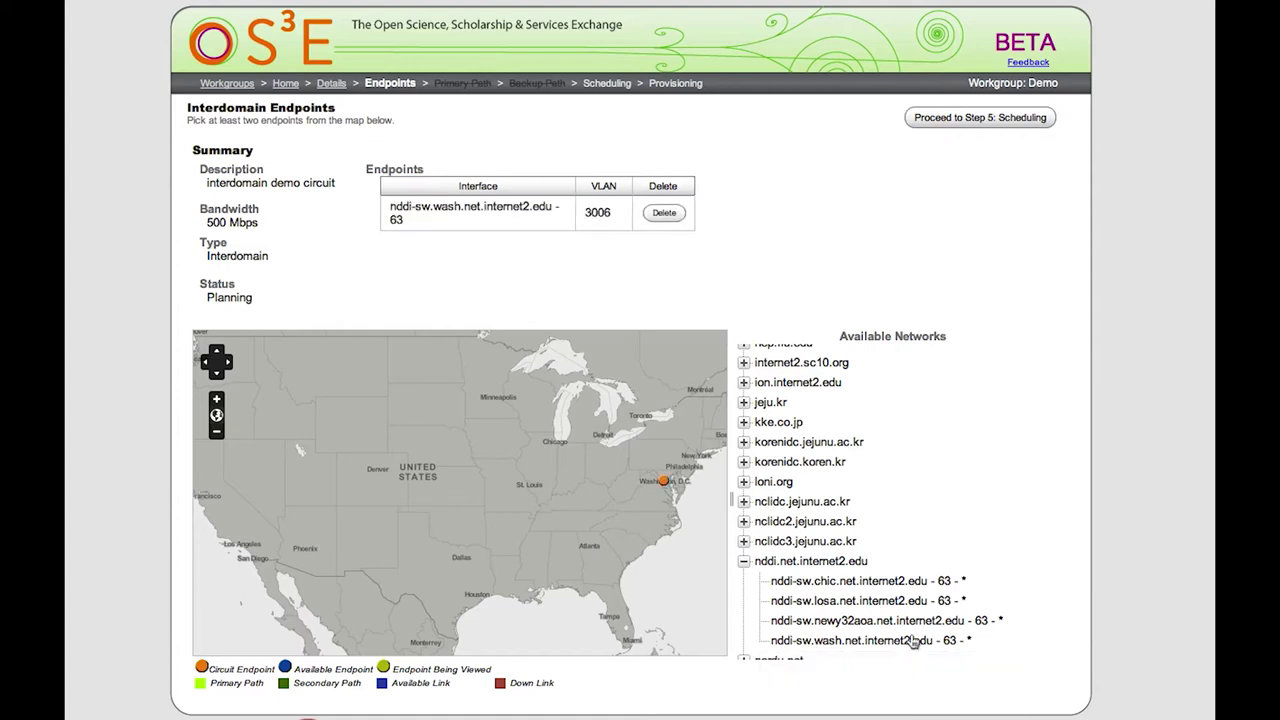
Add the ion.internet2.edu Atlanta router interface xe-1/0/2 as an endpoint on VLAN 3006.
{"action": "scroll", "coordinate": [912, 641], "scroll_direction": "up", "scroll_amount": 2}
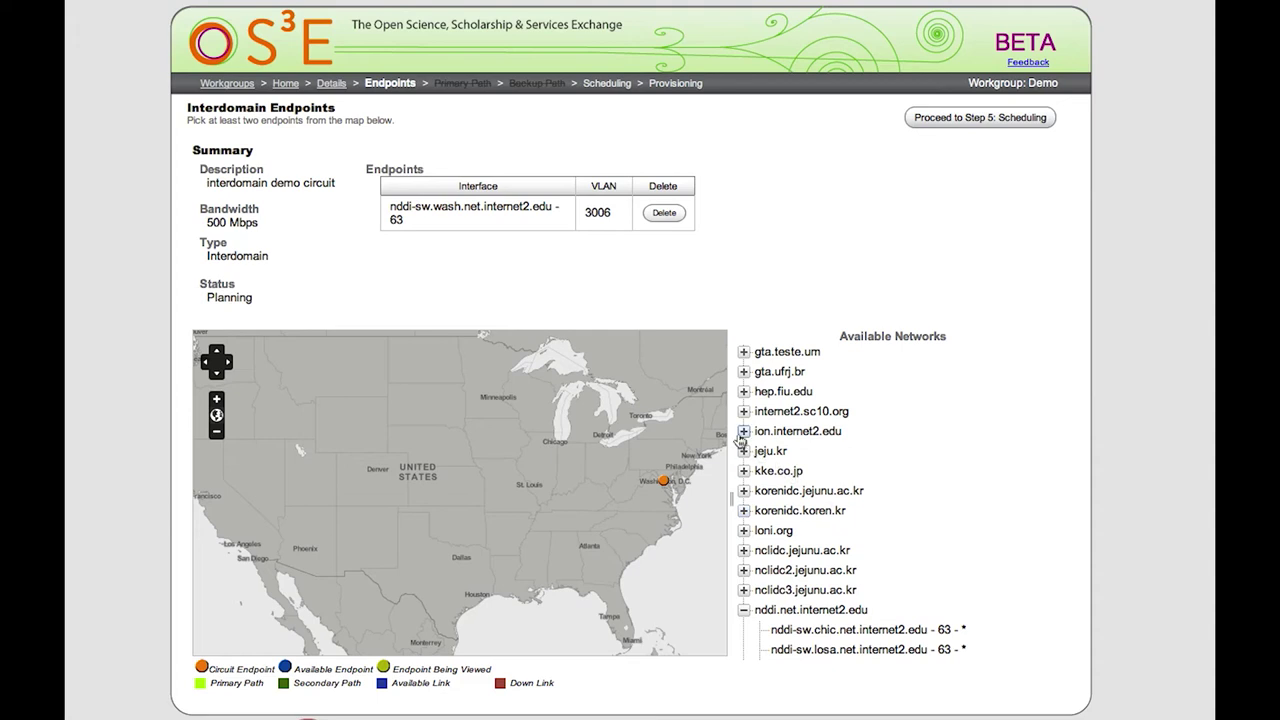
{"action": "left_click", "coordinate": [743, 432]}
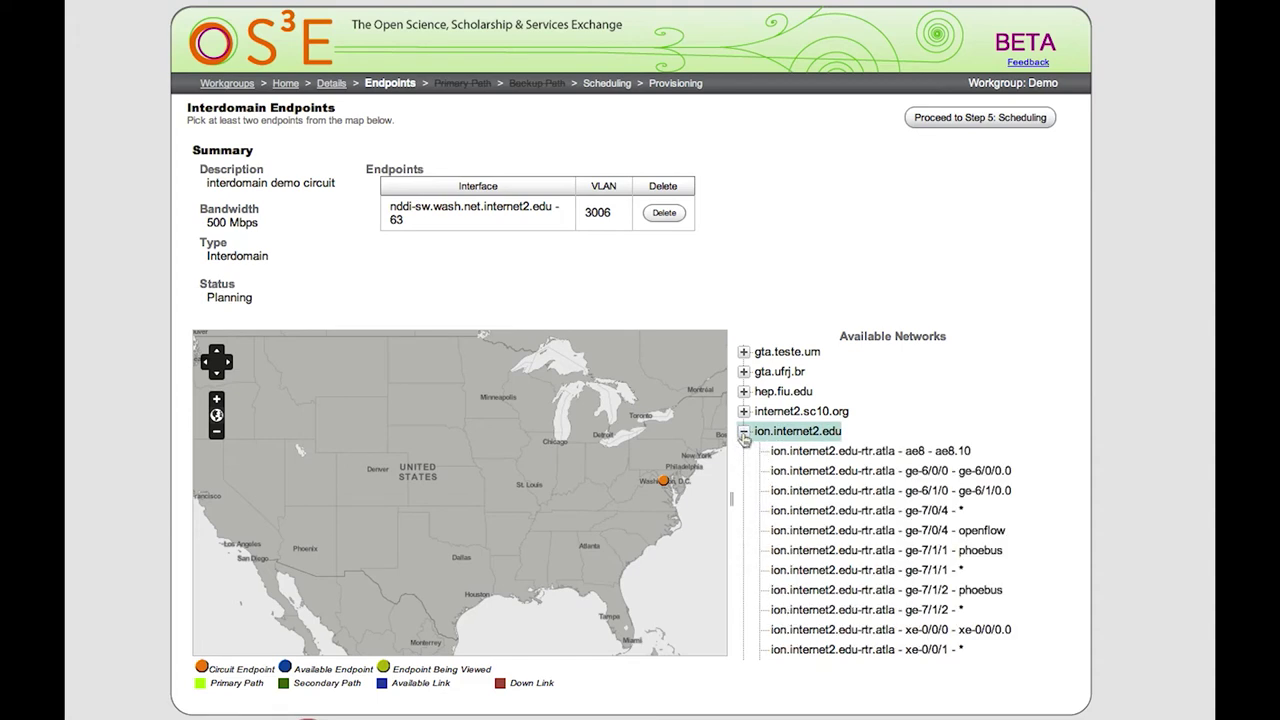
{"action": "scroll", "coordinate": [838, 520], "scroll_direction": "down", "scroll_amount": 2}
{"action": "scroll", "coordinate": [838, 520], "scroll_direction": "down", "scroll_amount": 3}
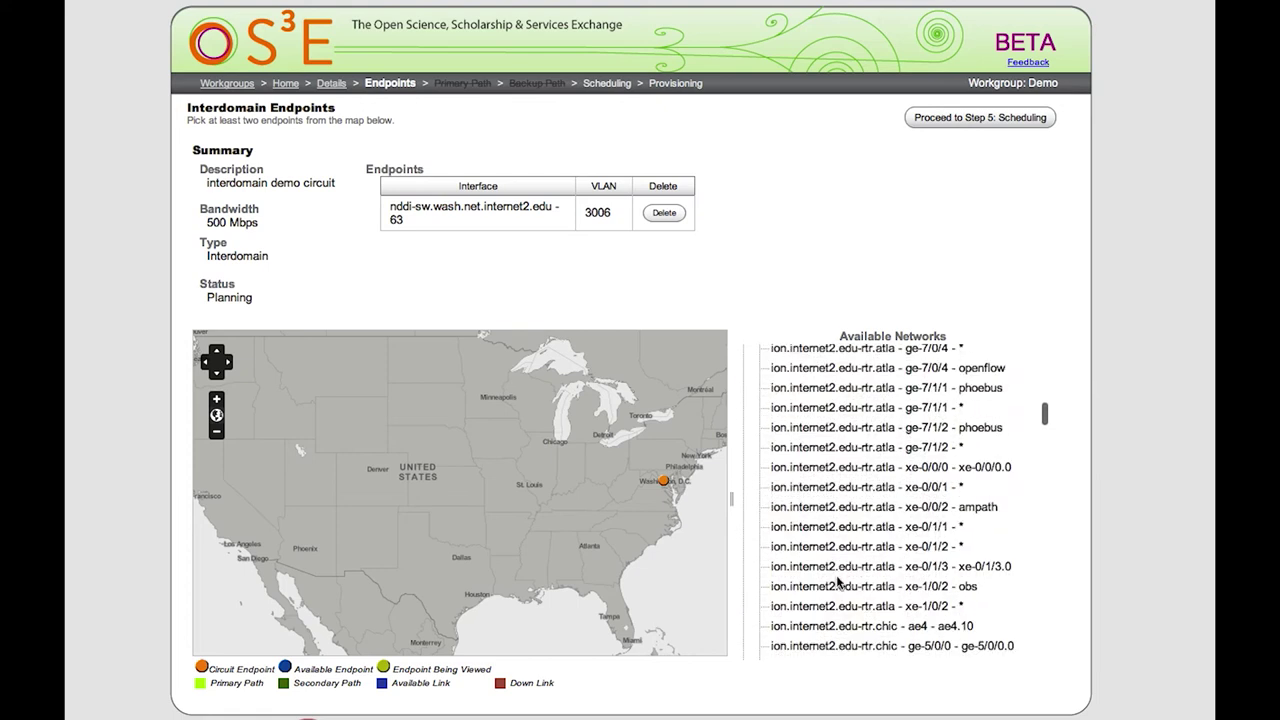
{"action": "left_click", "coordinate": [839, 586]}
{"action": "type", "text": "3006"}
{"action": "left_click", "coordinate": [912, 644]}
{"action": "left_click", "coordinate": [982, 119]}
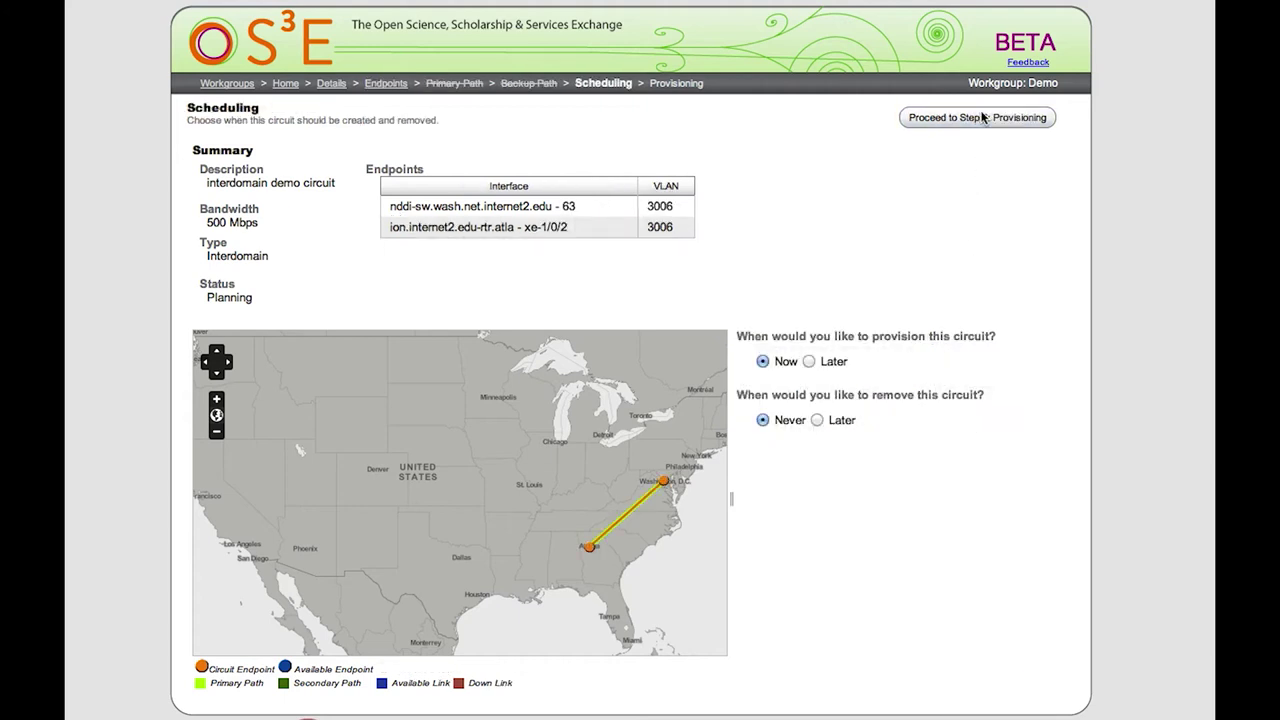
Submit the circuit request with provisioning Now and removal Never, then dismiss the success notice.
{"action": "left_click", "coordinate": [982, 118]}
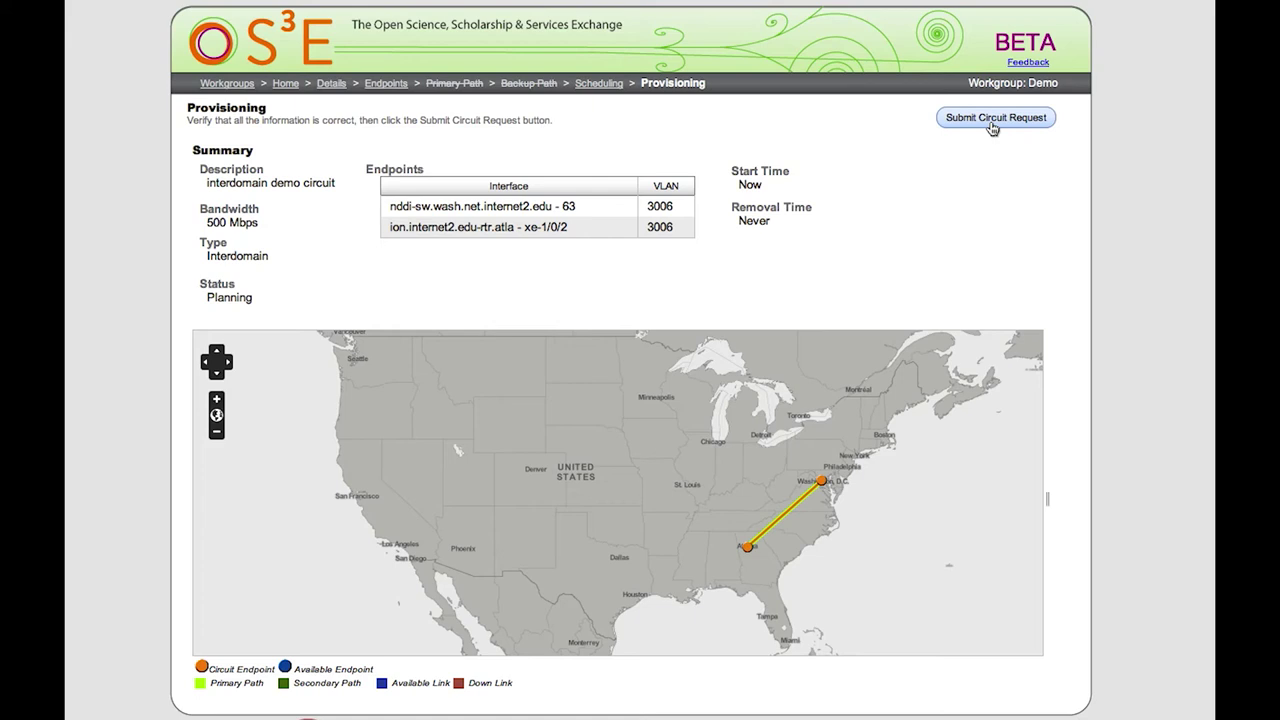
{"action": "left_click", "coordinate": [991, 122]}
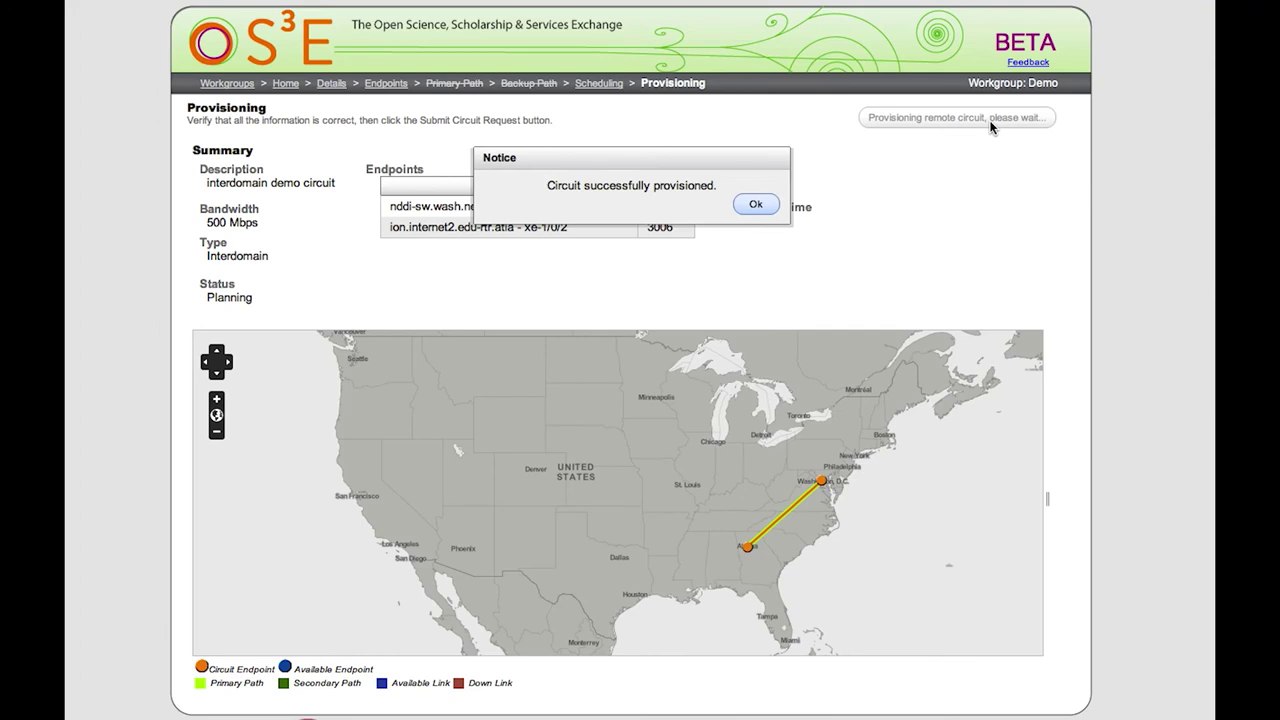
{"action": "left_click", "coordinate": [756, 206]}
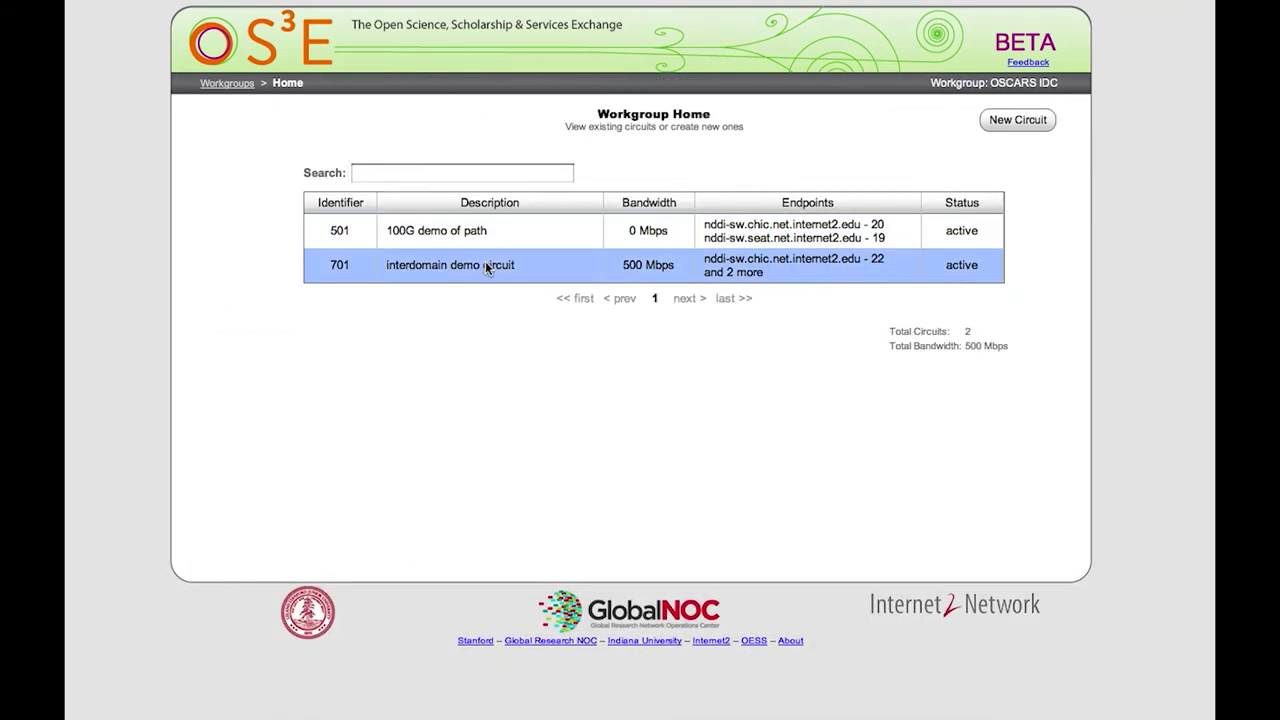
Edit the interdomain demo circuit, keeping its endpoints and primary path unchanged up to Backup Path.
{"action": "left_click", "coordinate": [485, 261]}
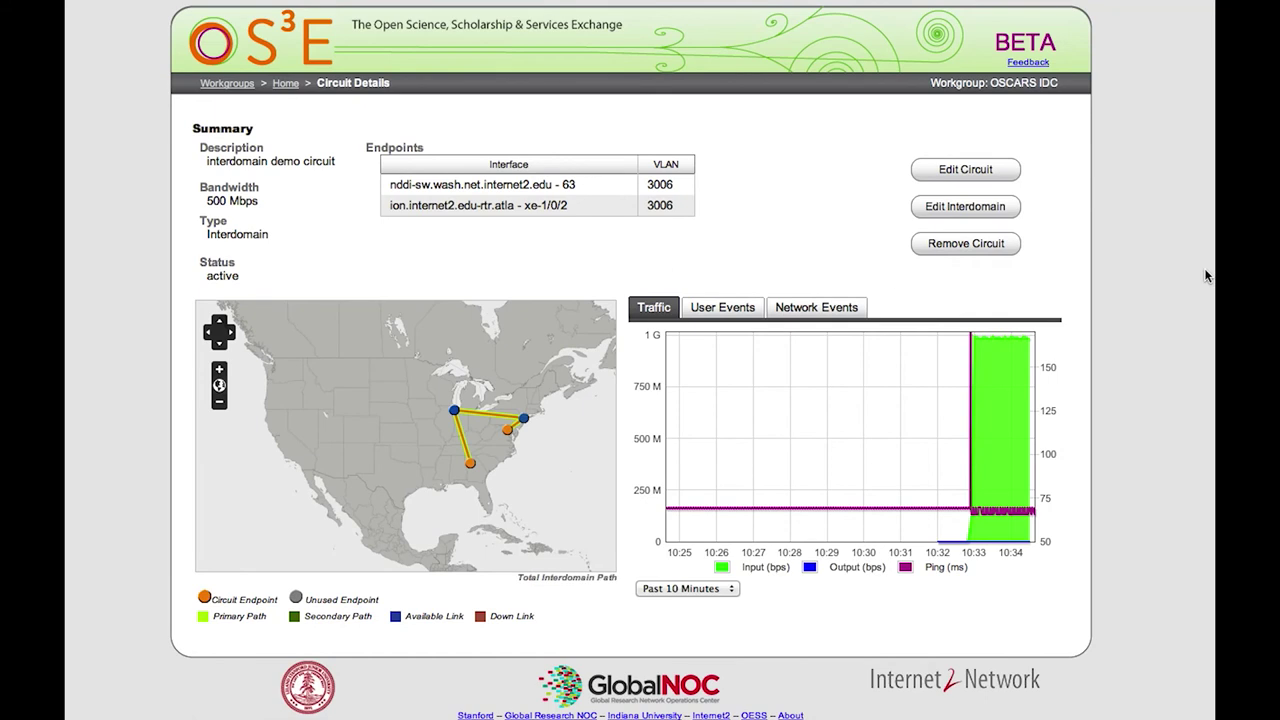
{"action": "left_click", "coordinate": [1003, 170]}
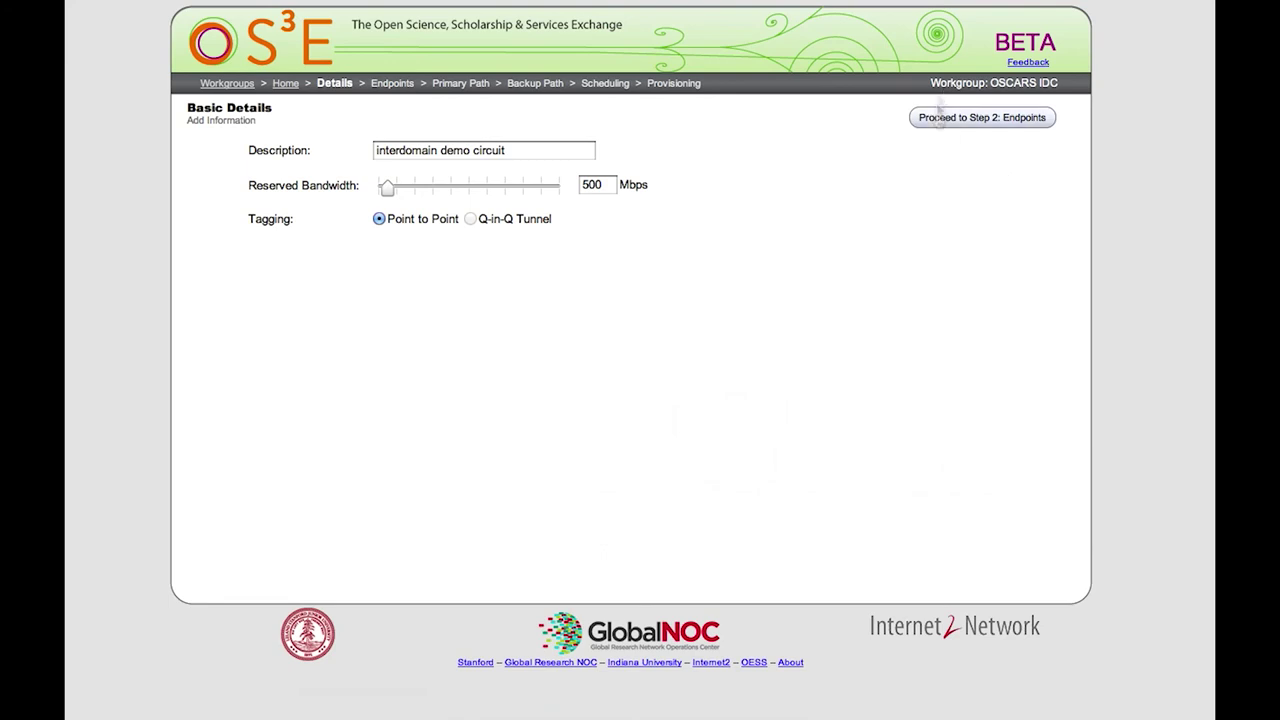
{"action": "left_click", "coordinate": [936, 118]}
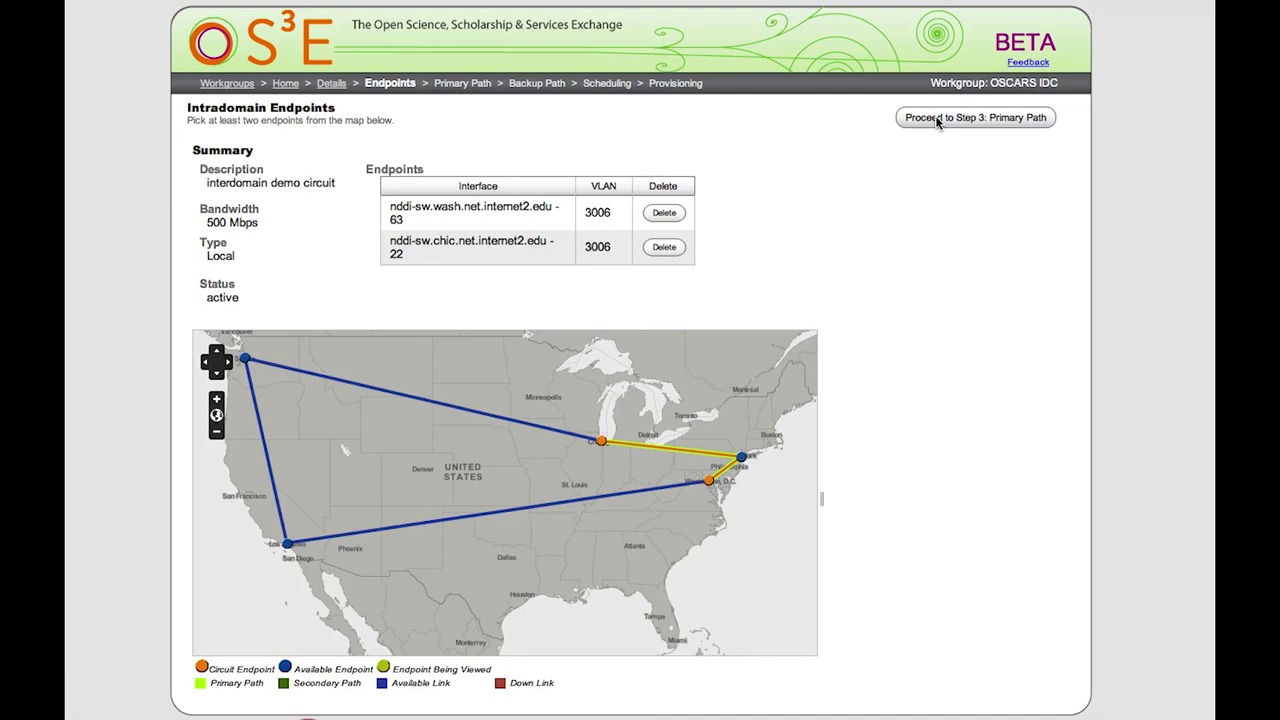
{"action": "left_click", "coordinate": [935, 117]}
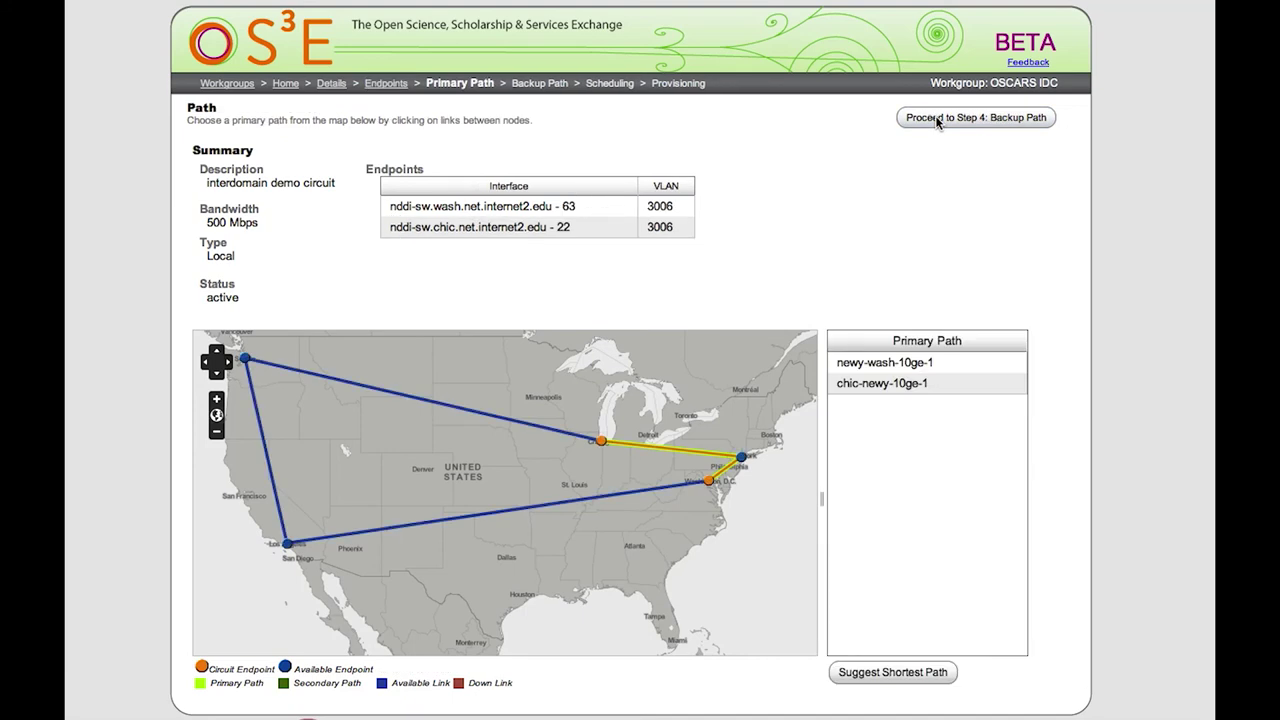
{"action": "left_click", "coordinate": [933, 118]}
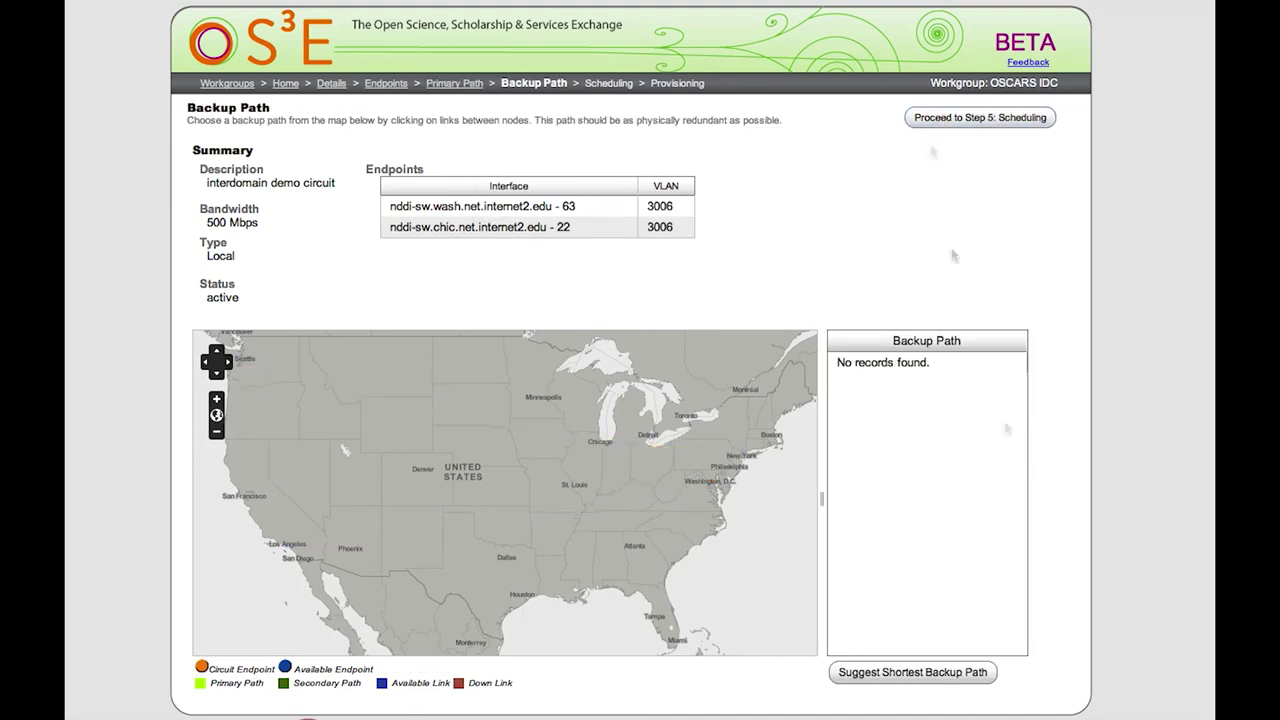
Apply the suggested shortest backup path (losa-wash, losa-seat, chic-seat) and resubmit the circuit request.
{"action": "left_click", "coordinate": [957, 678]}
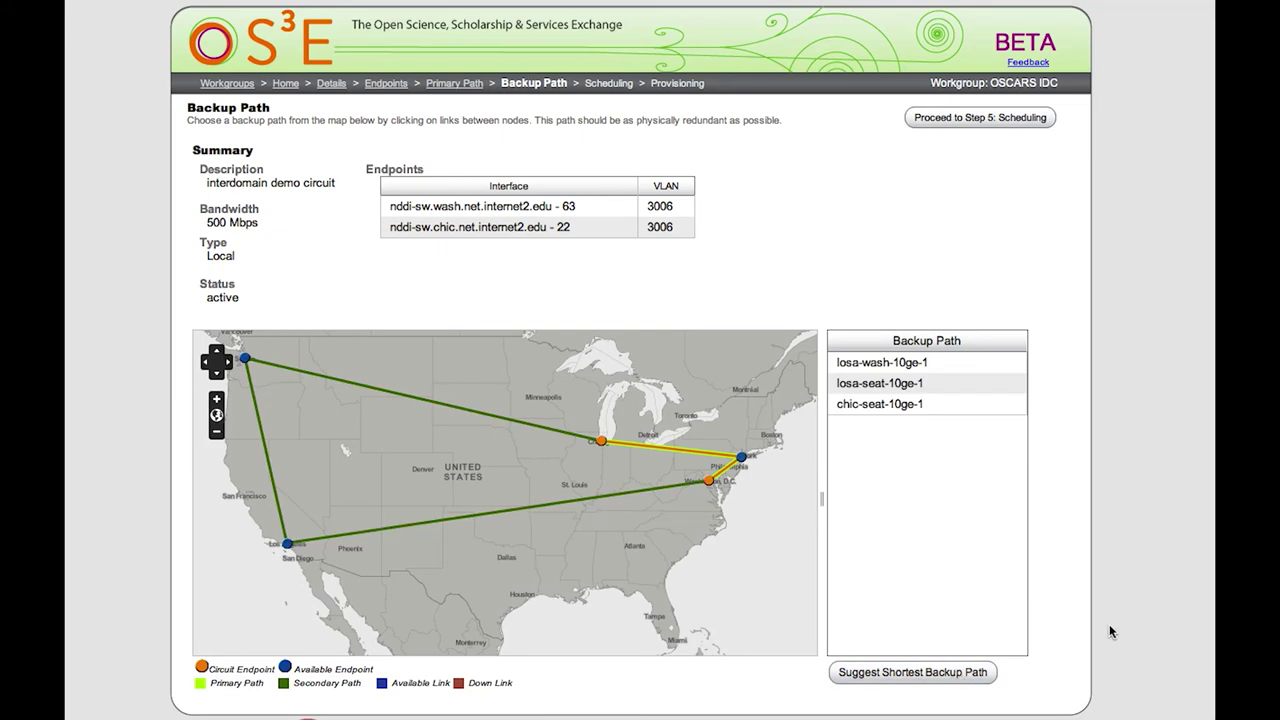
{"action": "left_click", "coordinate": [1032, 116]}
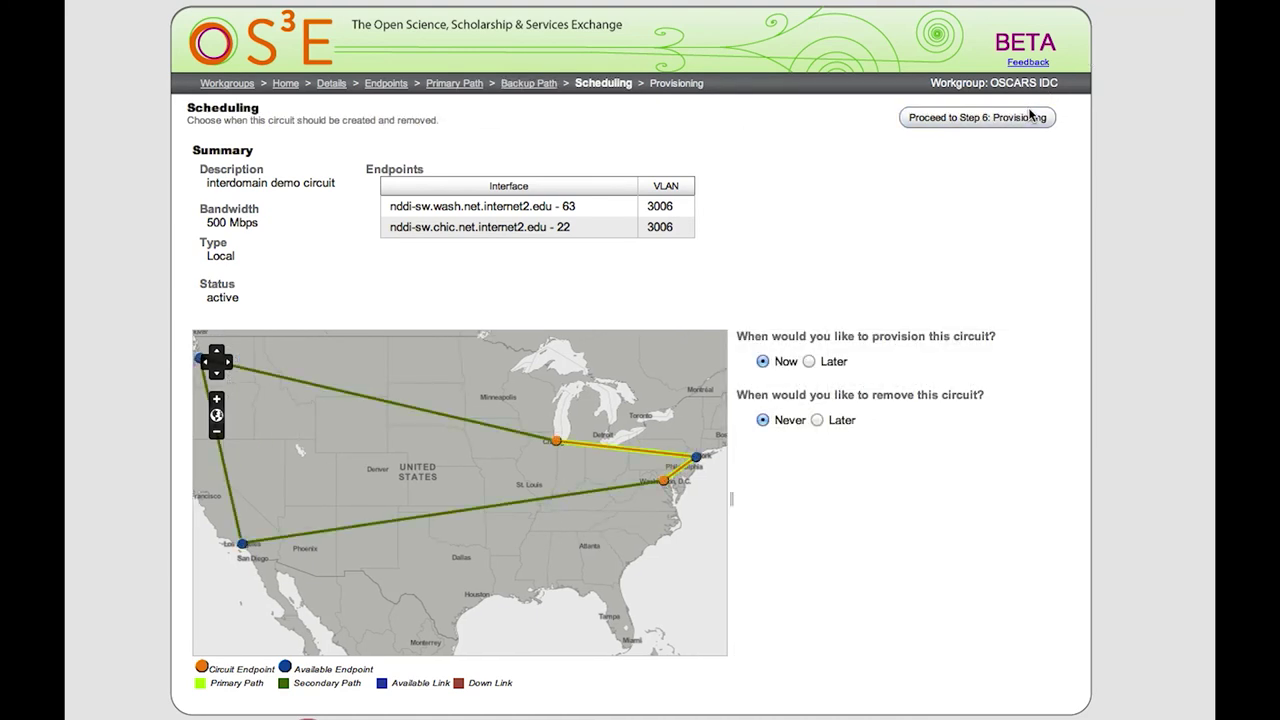
{"action": "left_click", "coordinate": [1032, 117]}
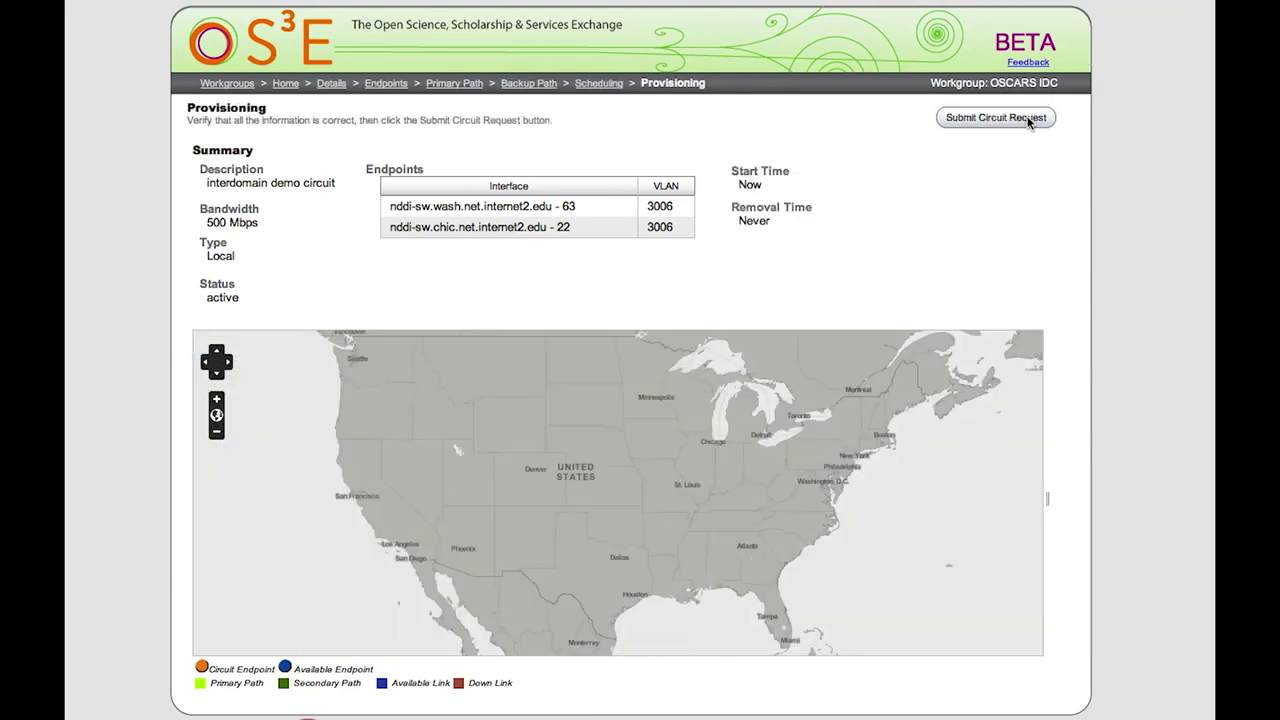
{"action": "left_click", "coordinate": [1030, 119]}
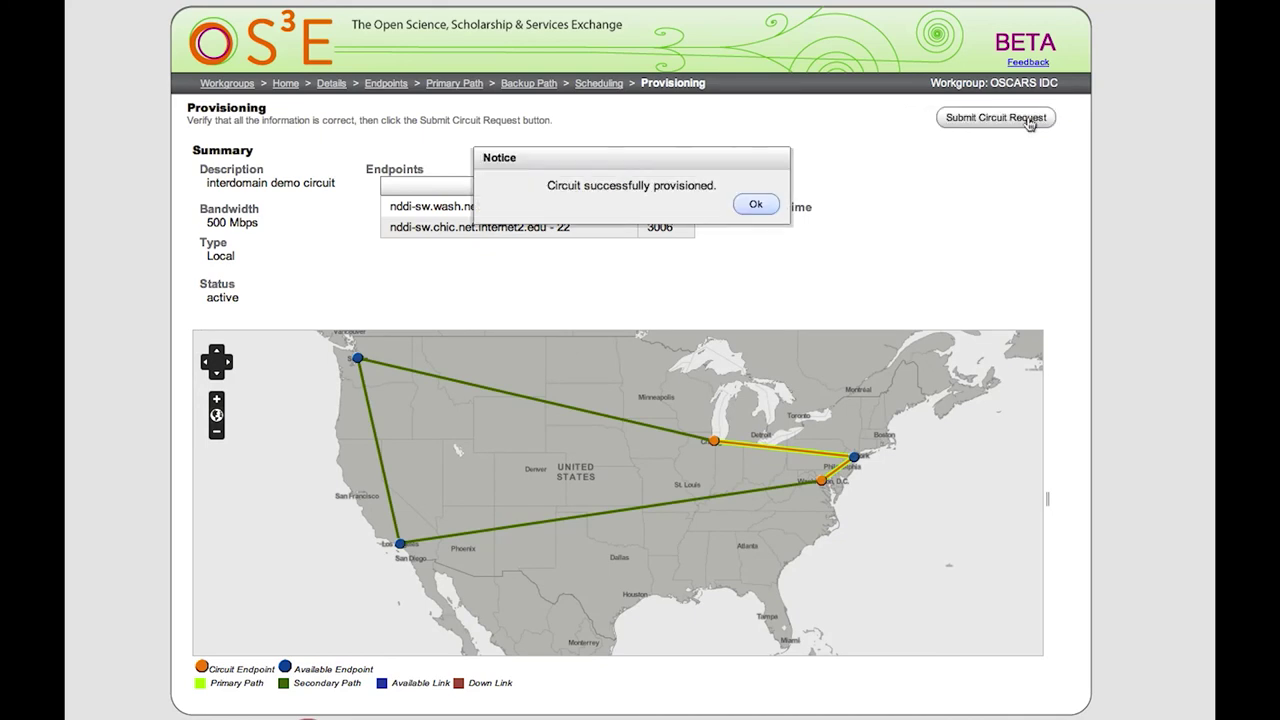